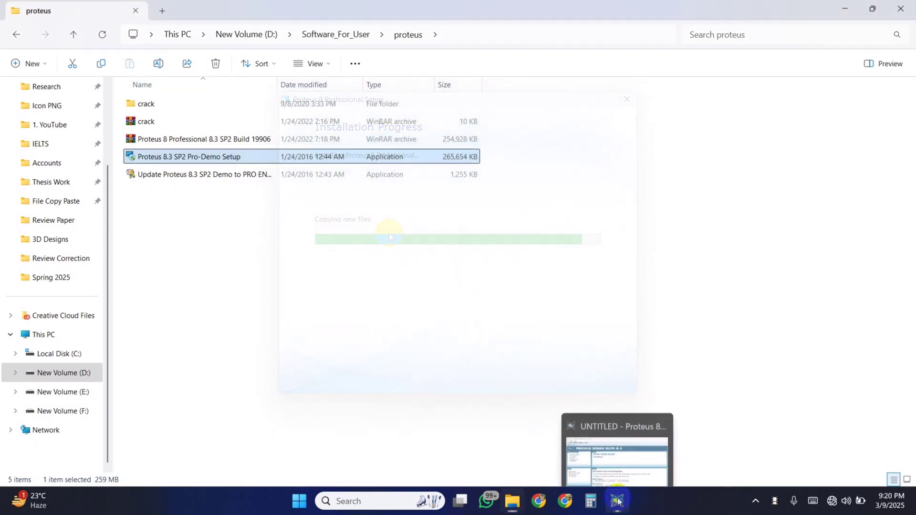
Maximize Proteus and preview the SIMULINO UNO board in the Arduino search results
left_click(618, 500)
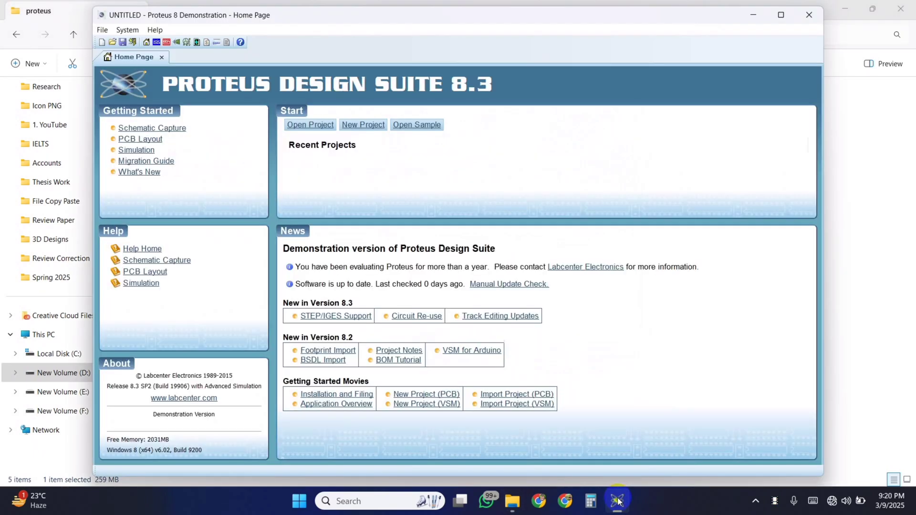
left_click(781, 15)
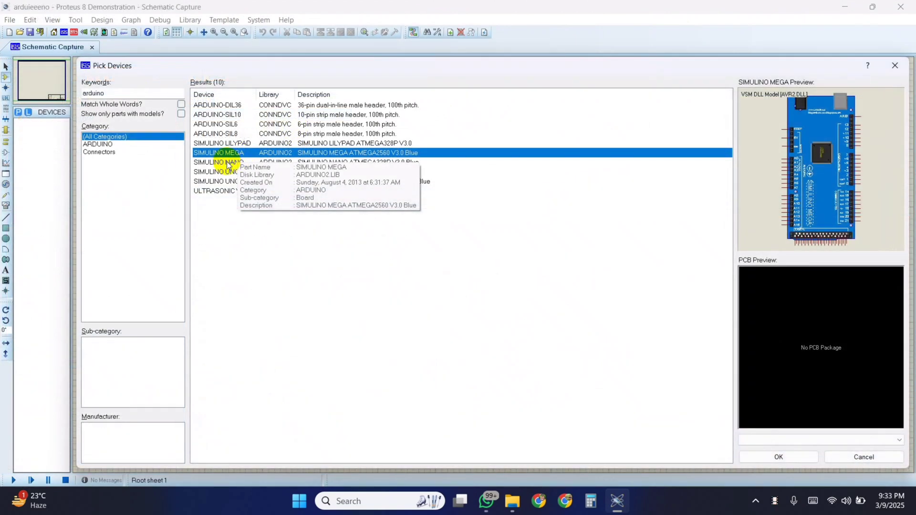
left_click(222, 162)
left_click(228, 173)
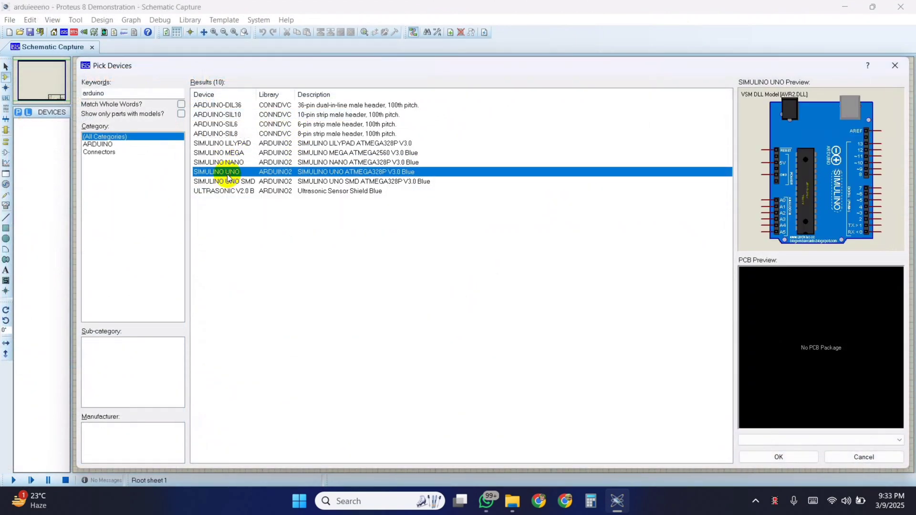
Preview the SIMULINO UNO SMD board, then turn Wi-Fi off from Quick Settings
left_click(218, 180)
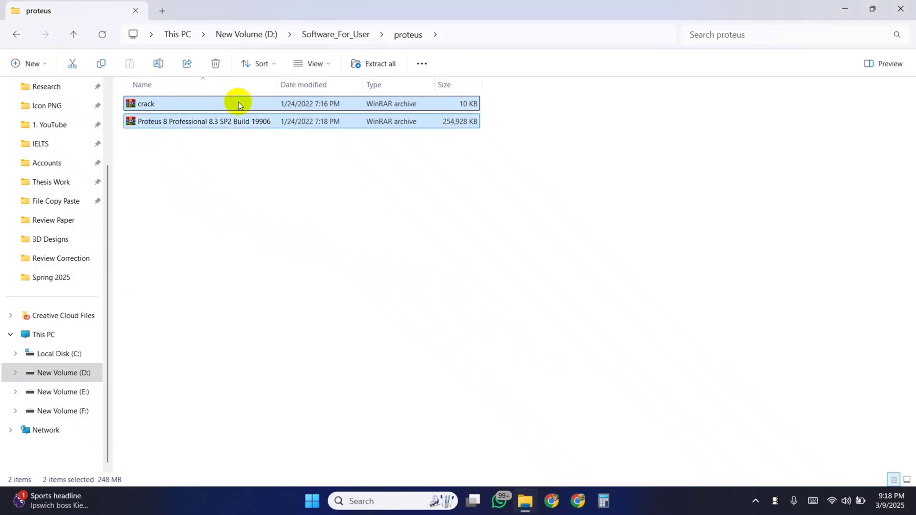
left_click(205, 137)
left_click(843, 508)
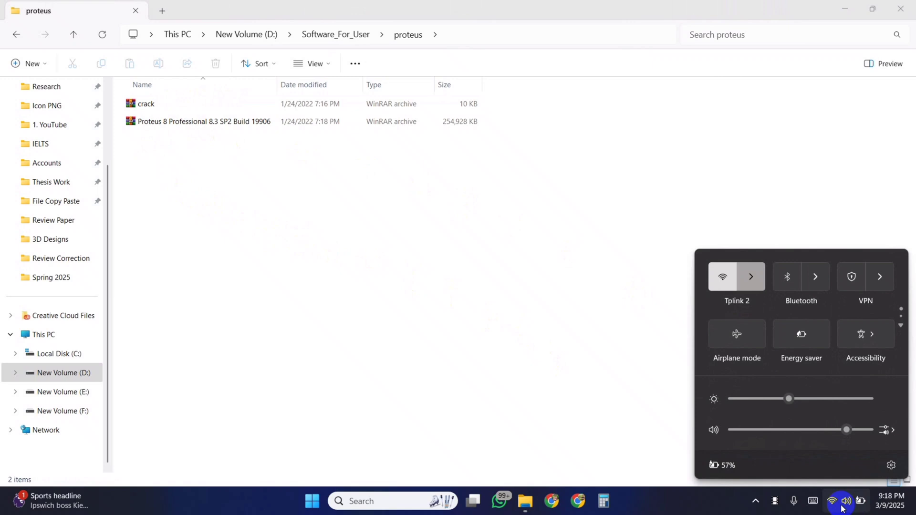
left_click(723, 286)
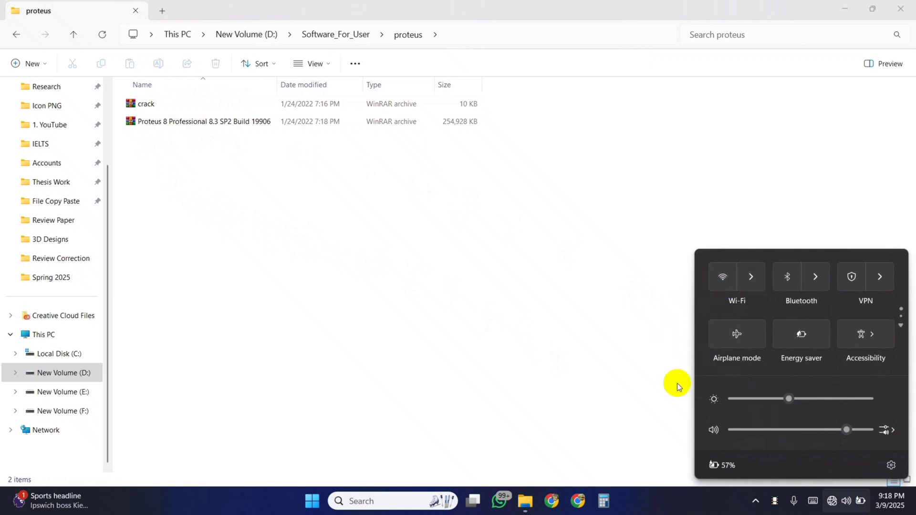
left_click(755, 501)
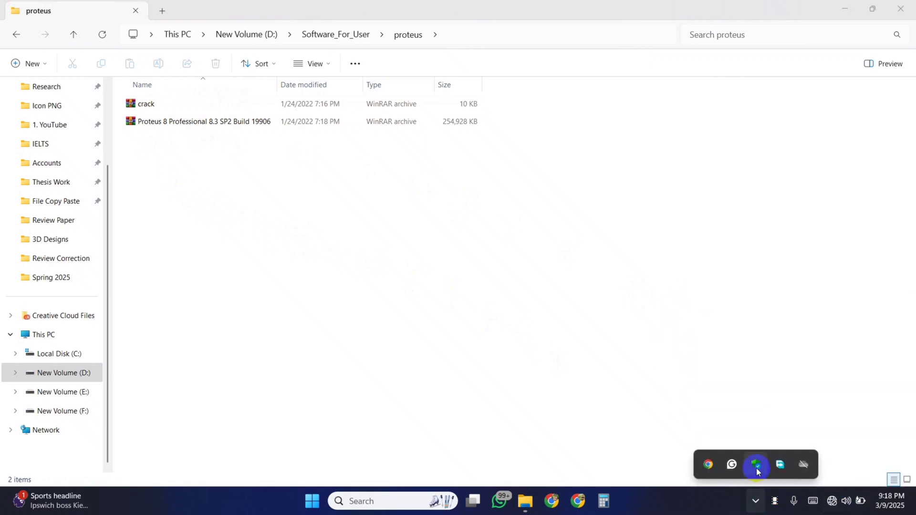
Turn Real-time protection Off under Virus & threat protection settings in Windows Security
left_click(756, 466)
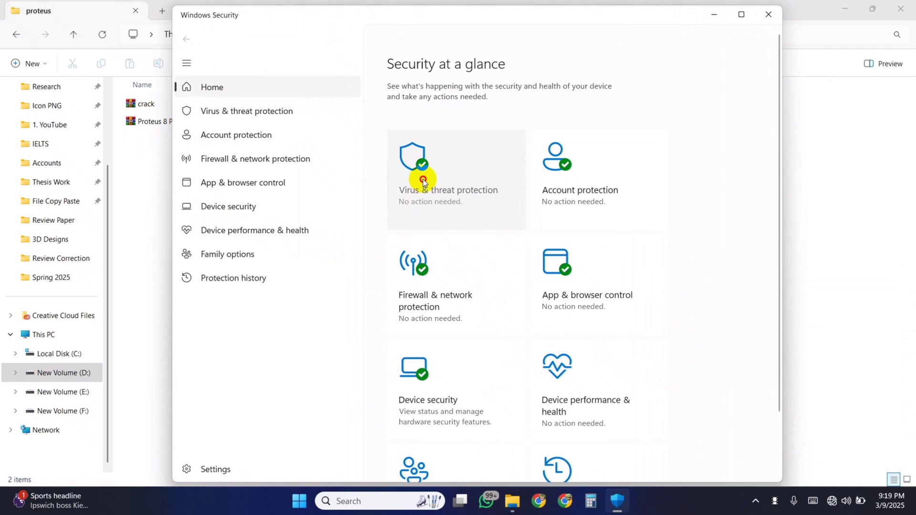
left_click(423, 182)
scroll(415, 286, "down", 4)
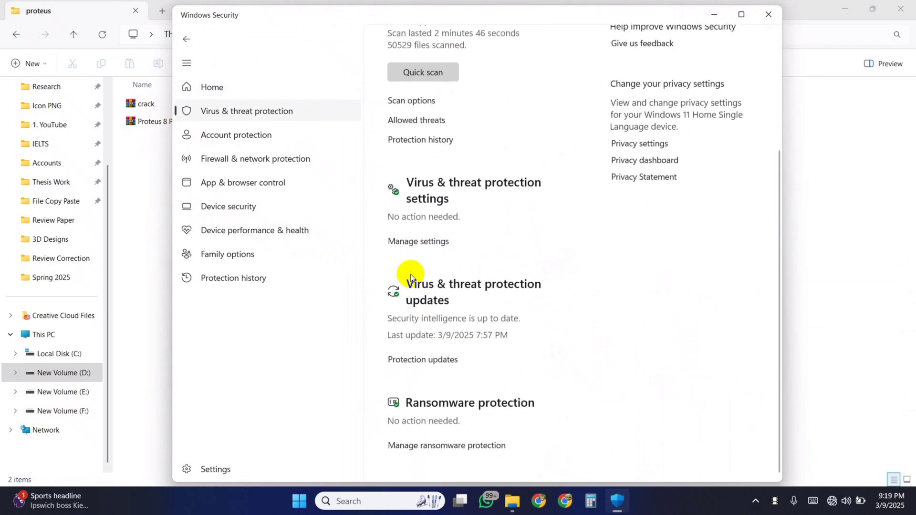
left_click(408, 242)
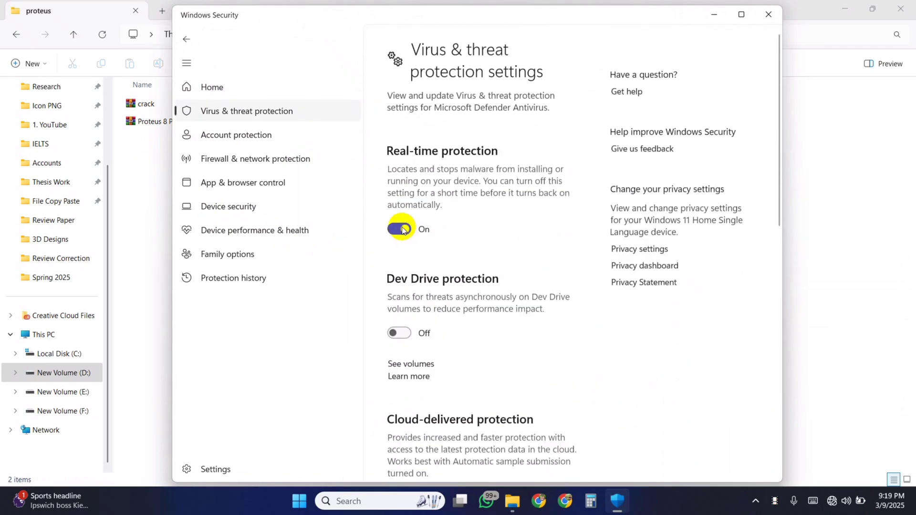
left_click(400, 229)
Switch Automatic sample submission off in Virus & threat protection settings
scroll(423, 260, "down", 5)
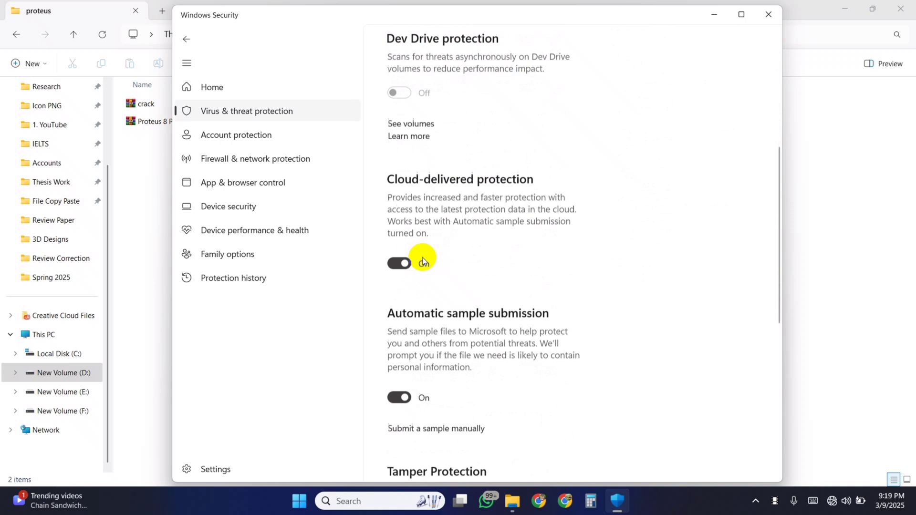
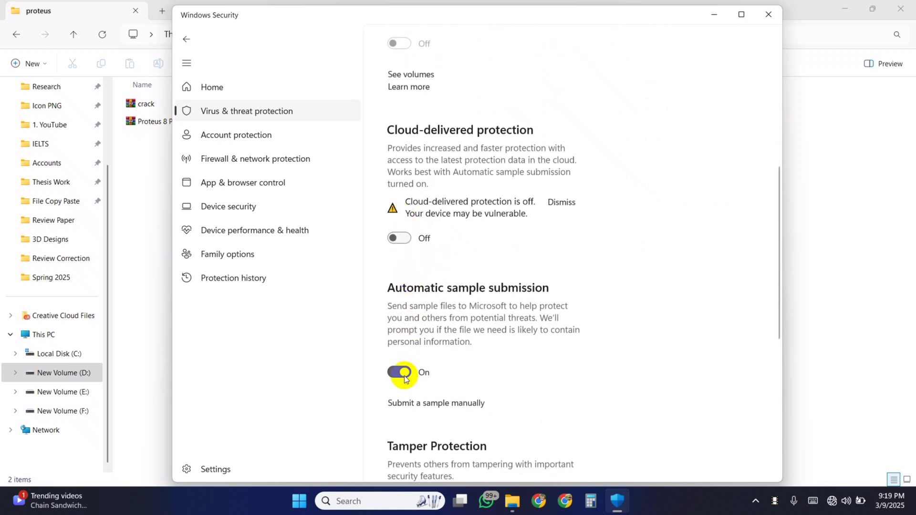
Switch Automatic sample submission off in Virus & threat protection settings
left_click(404, 373)
scroll(422, 363, "down", 7)
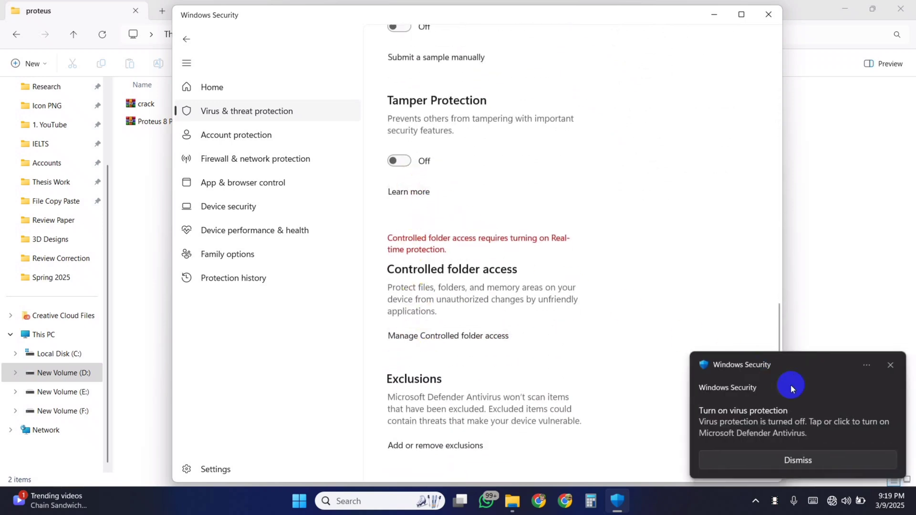
Extract the Proteus 8 Professional archive into the proteus folder
left_click(891, 365)
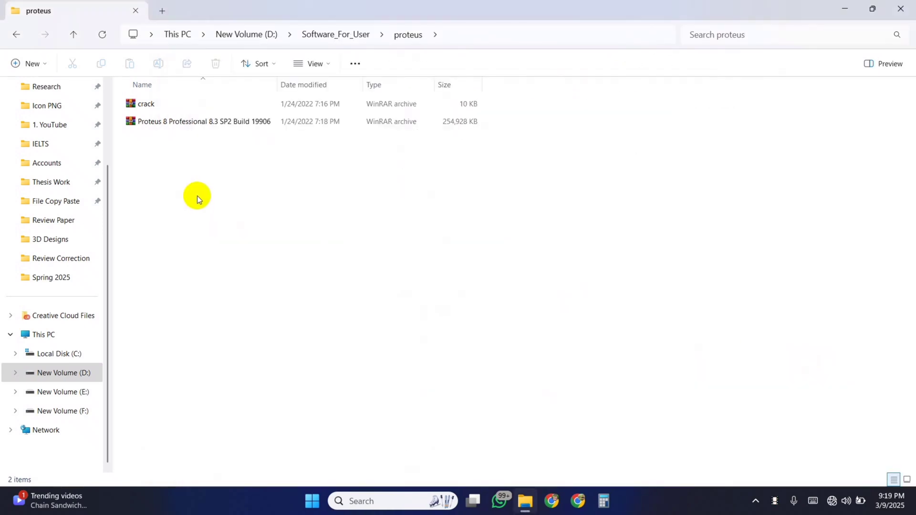
left_click(755, 502)
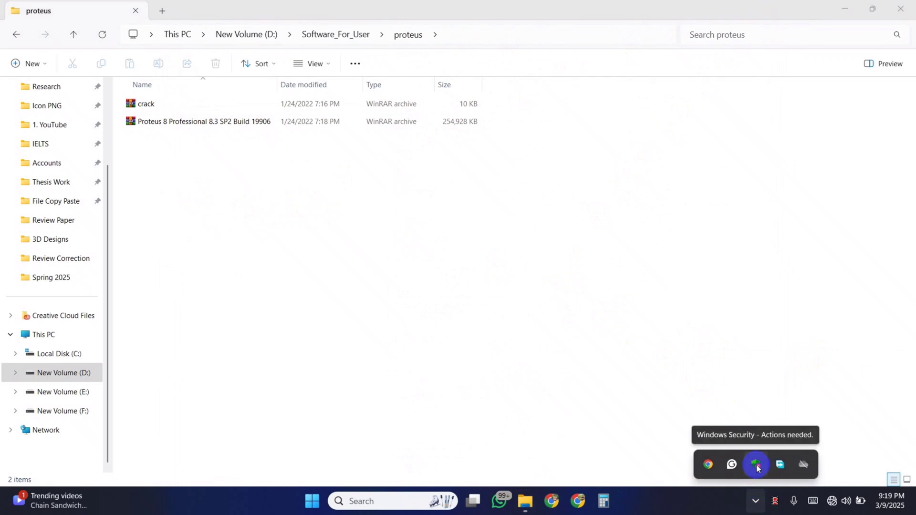
left_click(328, 255)
left_click(173, 121)
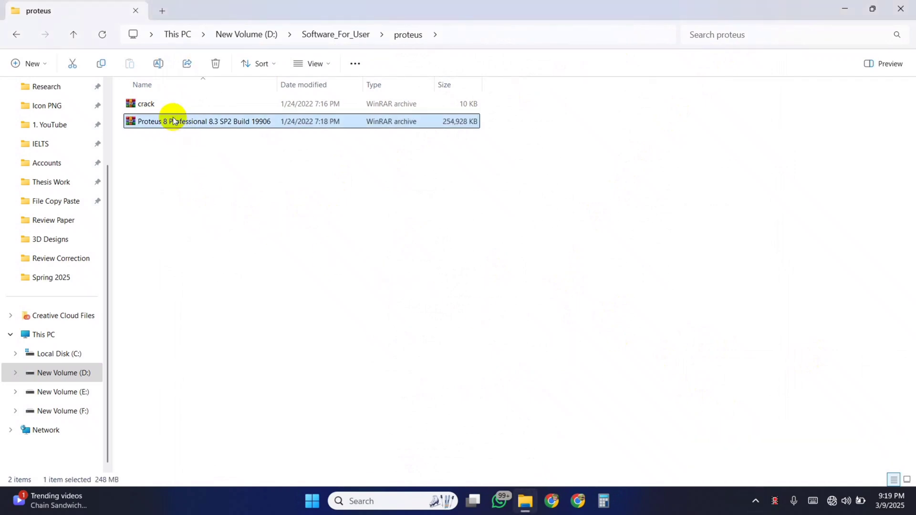
right_click(173, 120)
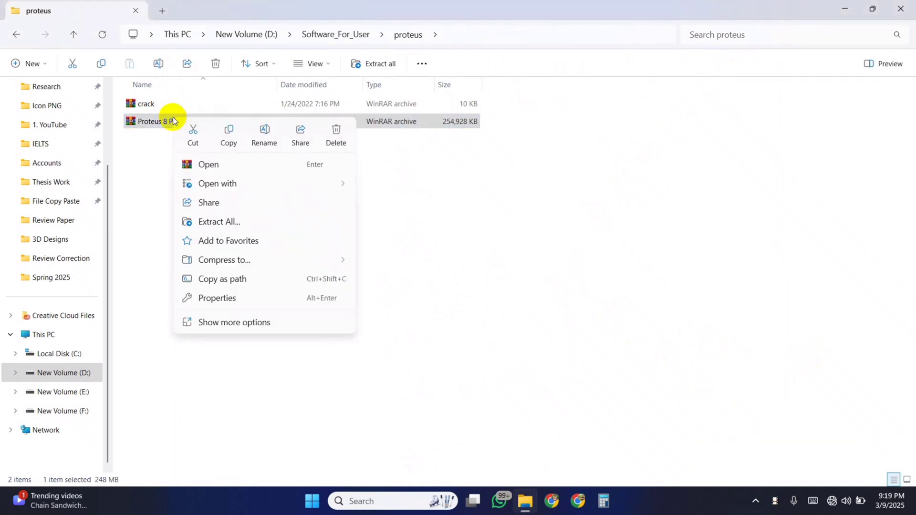
left_click(228, 320)
left_click(216, 180)
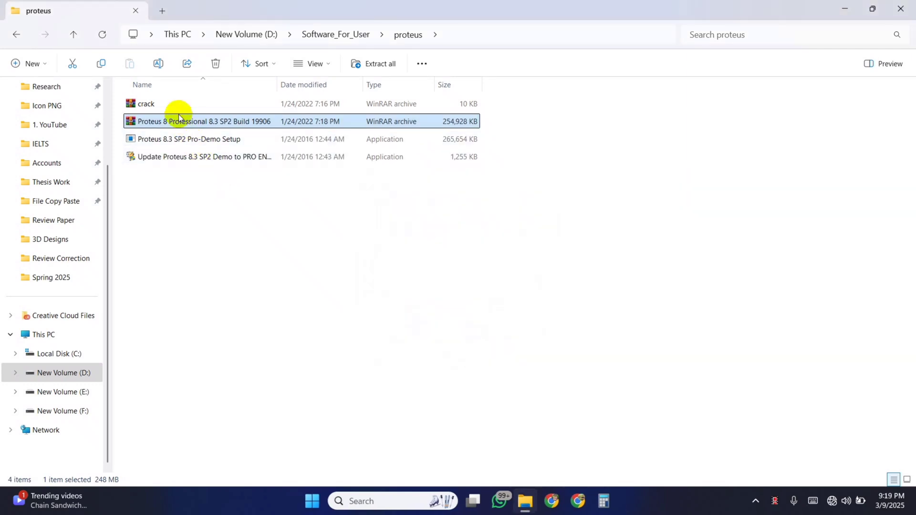
Extract the crack archive here, check the crack folder, and select the Pro-Demo Setup
left_click(160, 108)
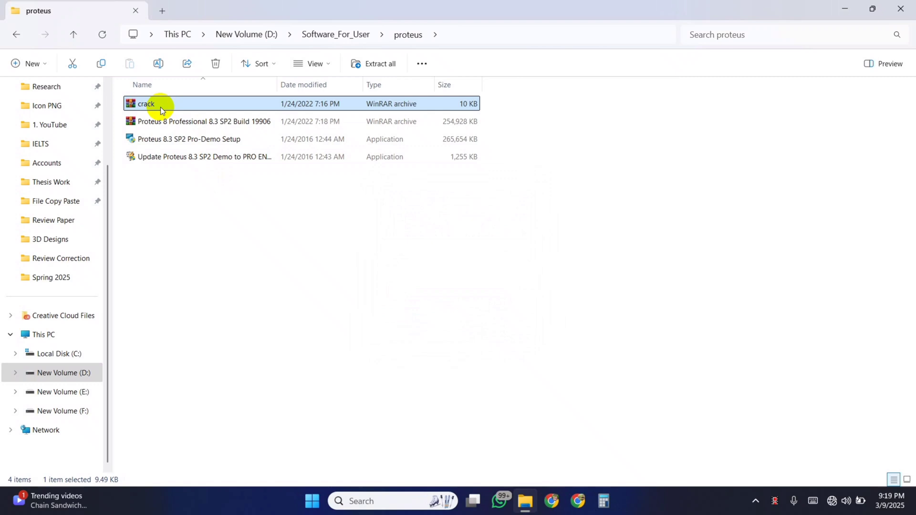
right_click(160, 106)
left_click(214, 311)
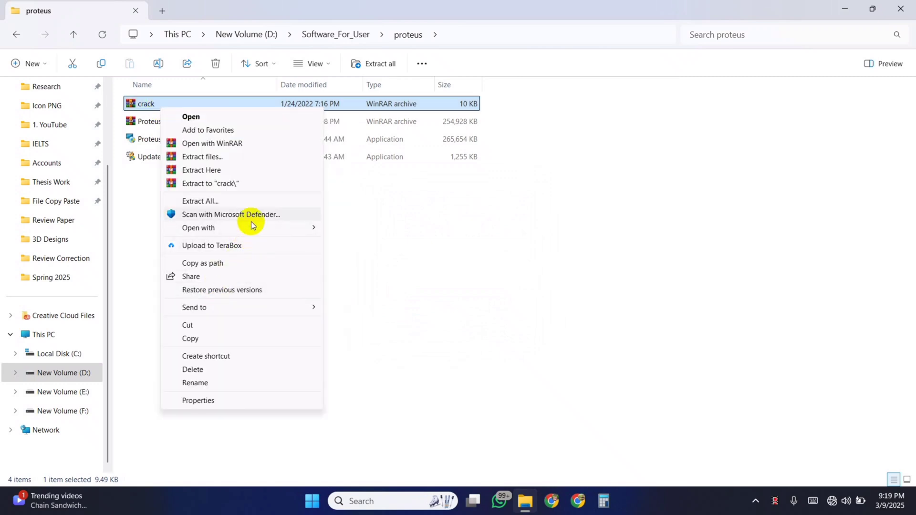
left_click(208, 171)
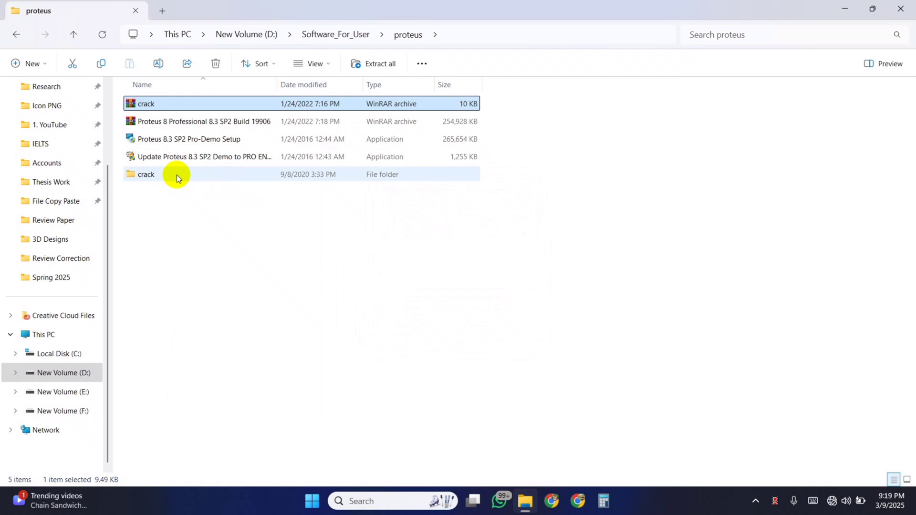
left_click(177, 174)
double_click(176, 174)
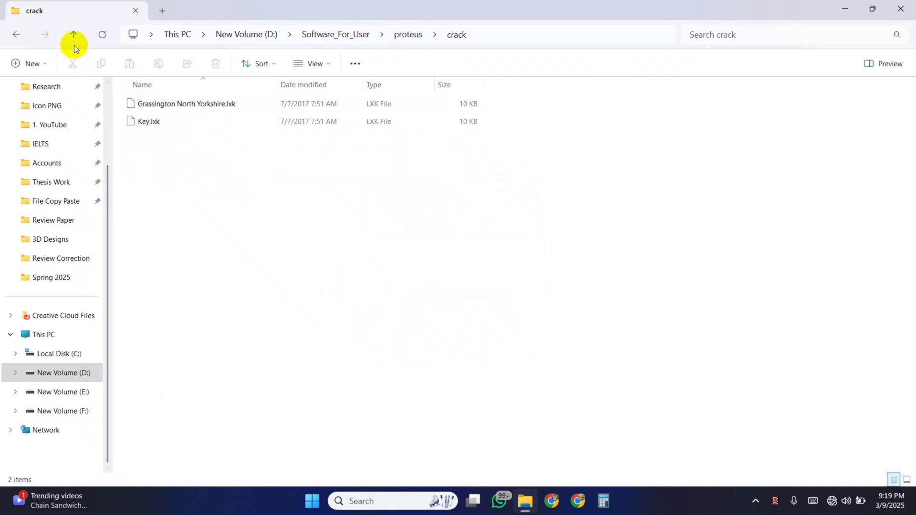
key("alt+Up")
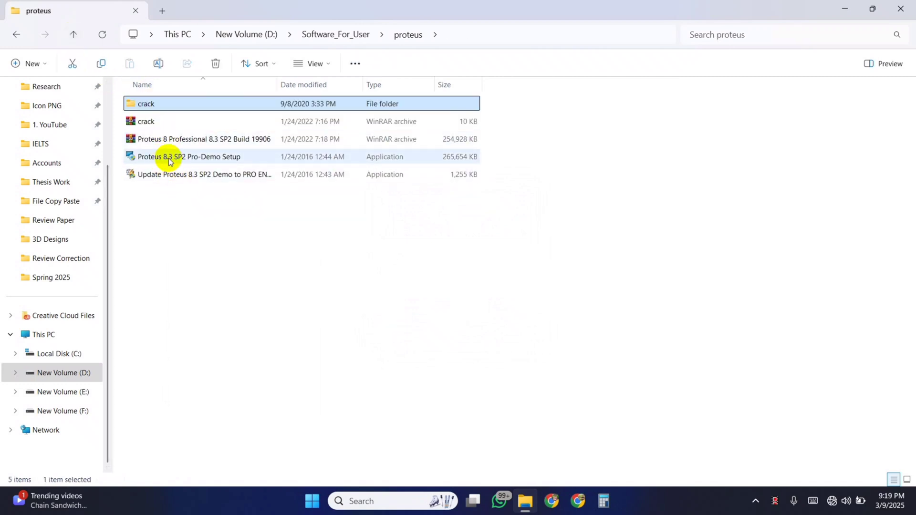
left_click(202, 159)
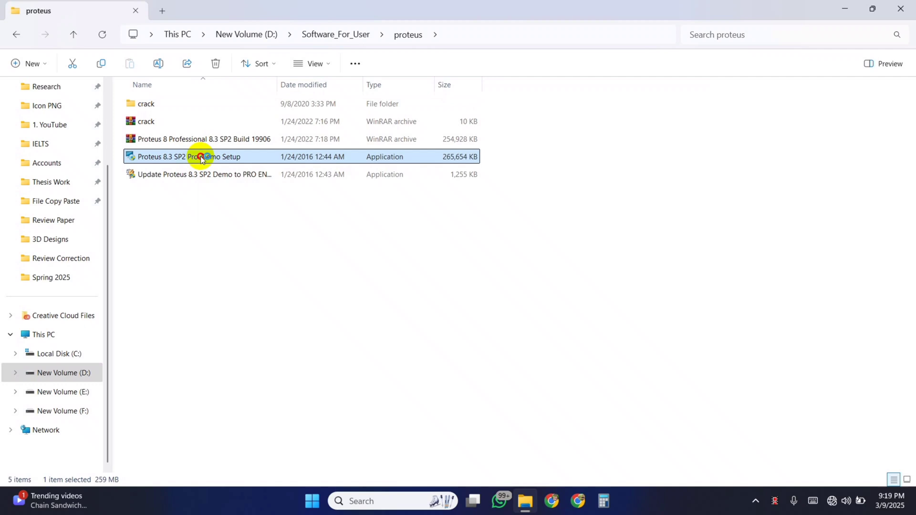
Launch Proteus 8.3 SP2 Pro-Demo Setup, accept the licence terms and choose a locally installed key
double_click(202, 159)
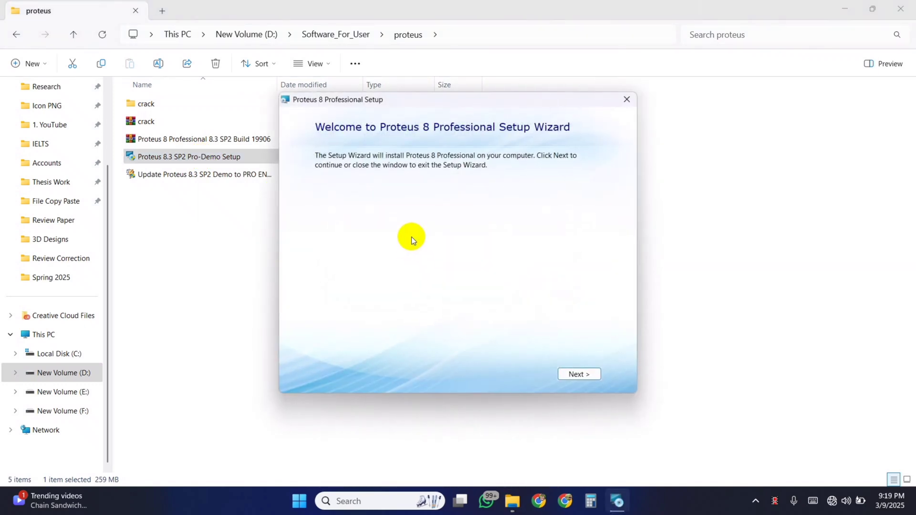
left_click(582, 374)
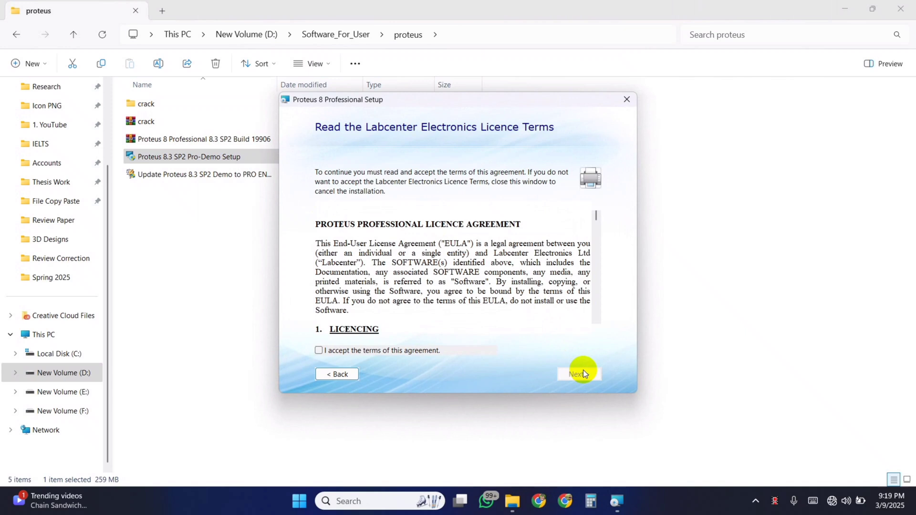
left_click(319, 351)
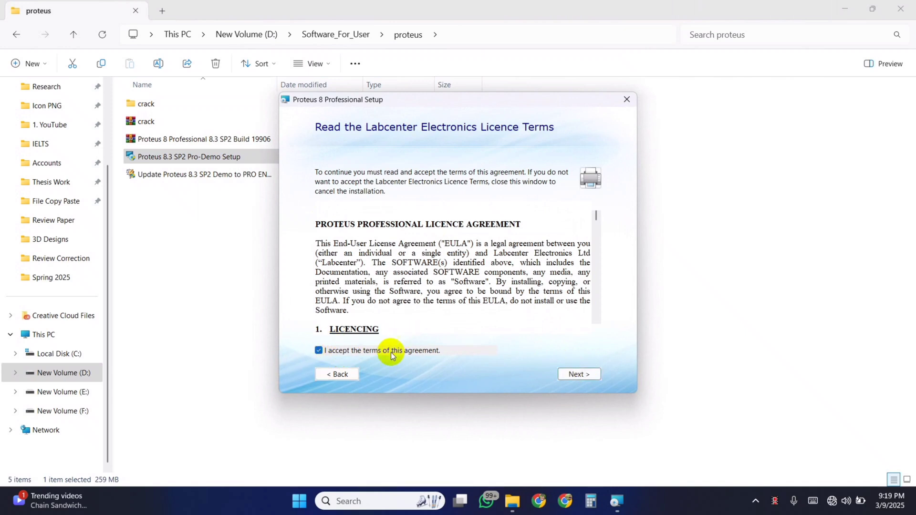
left_click(580, 376)
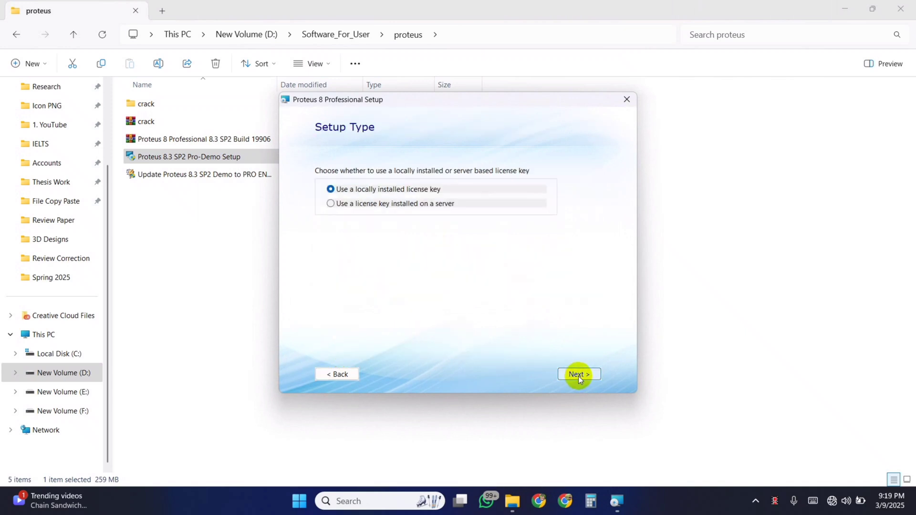
left_click(579, 375)
left_click(579, 375)
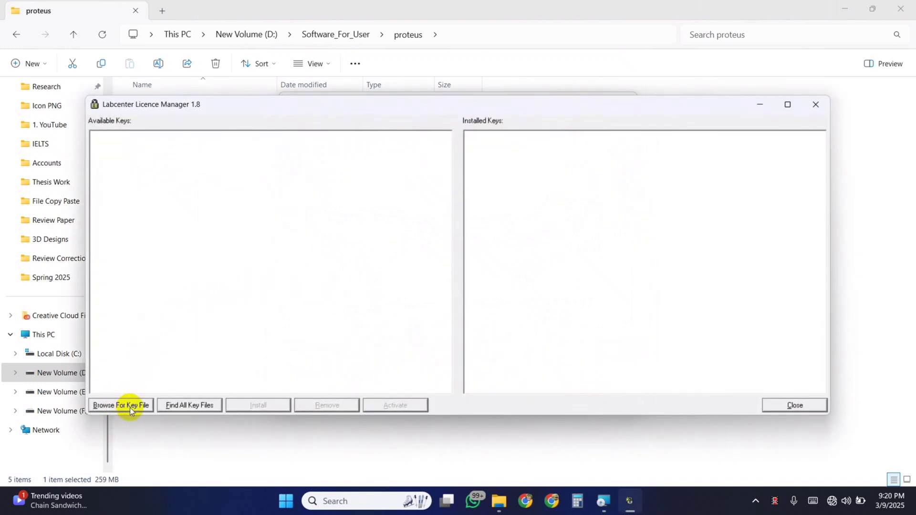
Load proteus > crack > Key.lxk in the Licence Manager and install that key
left_click(129, 407)
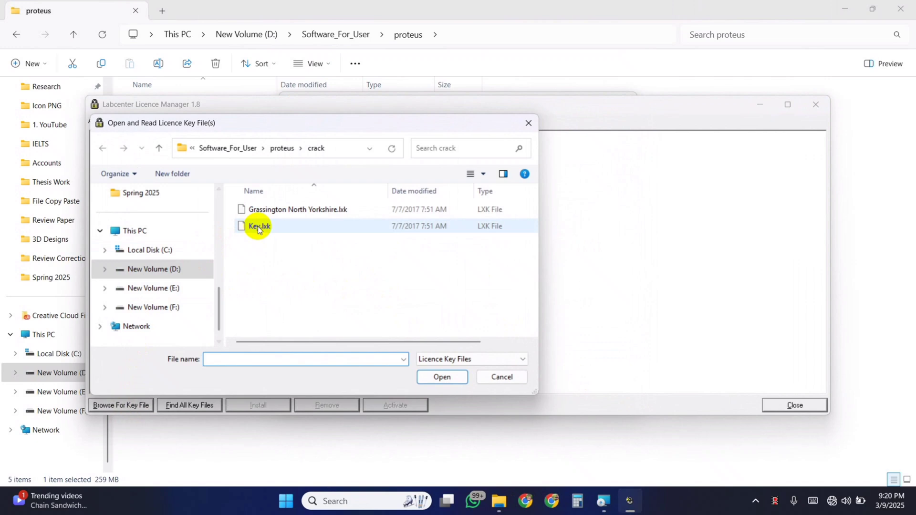
left_click(159, 148)
left_click(159, 148)
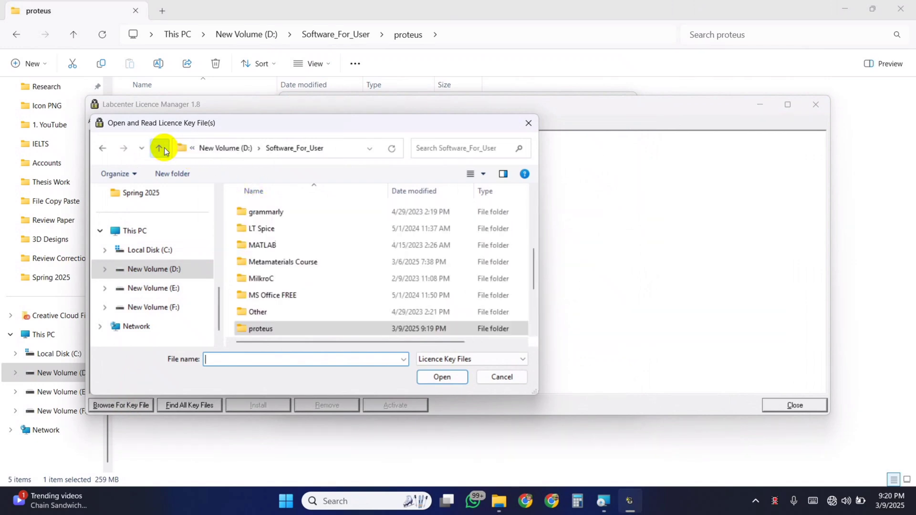
left_click(275, 327)
double_click(275, 328)
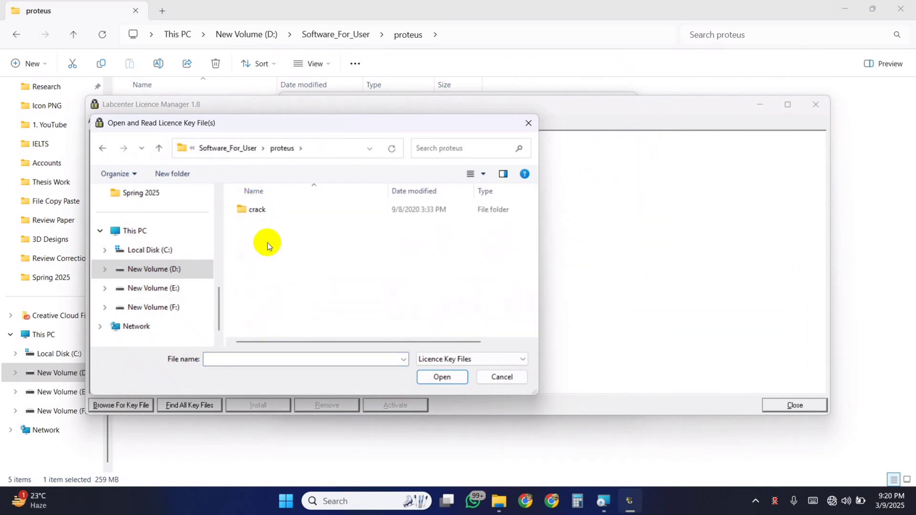
double_click(284, 209)
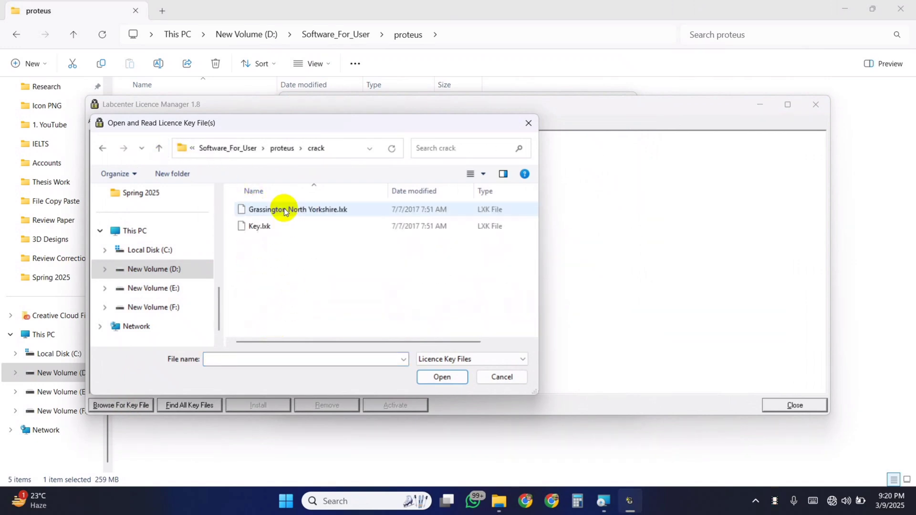
left_click(266, 227)
left_click(444, 377)
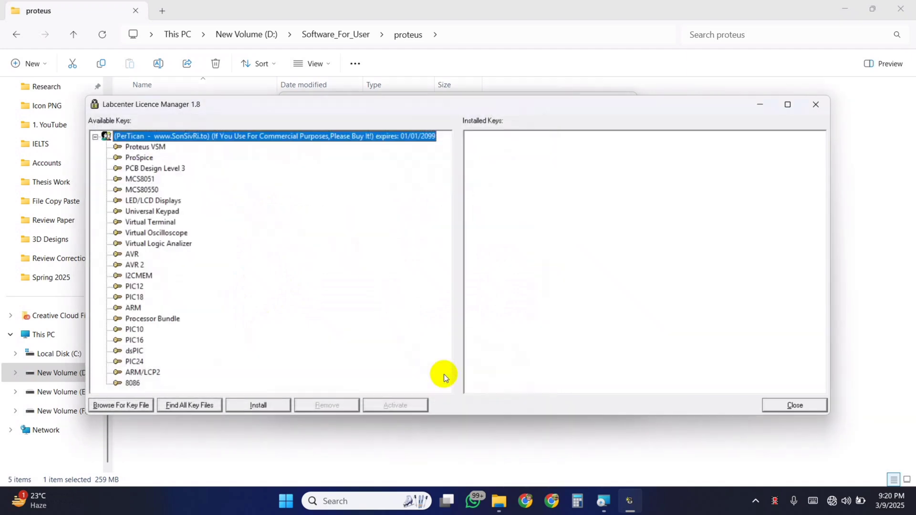
left_click(260, 406)
left_click(498, 385)
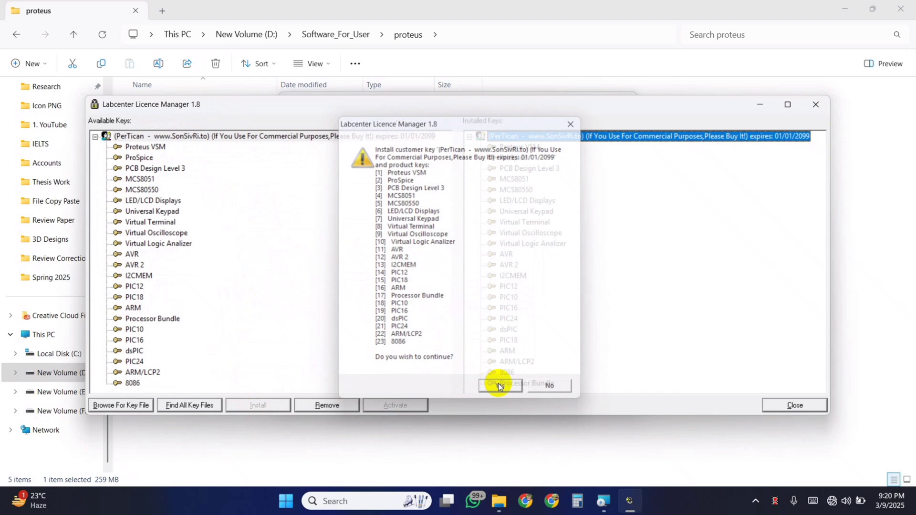
Run a Typical install without importing legacy settings, then launch Proteus 8 Professional
left_click(786, 404)
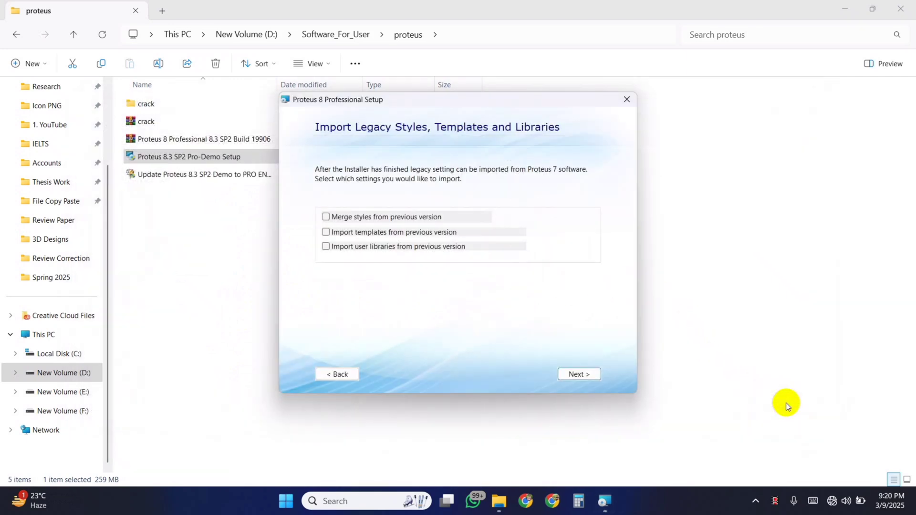
left_click(581, 374)
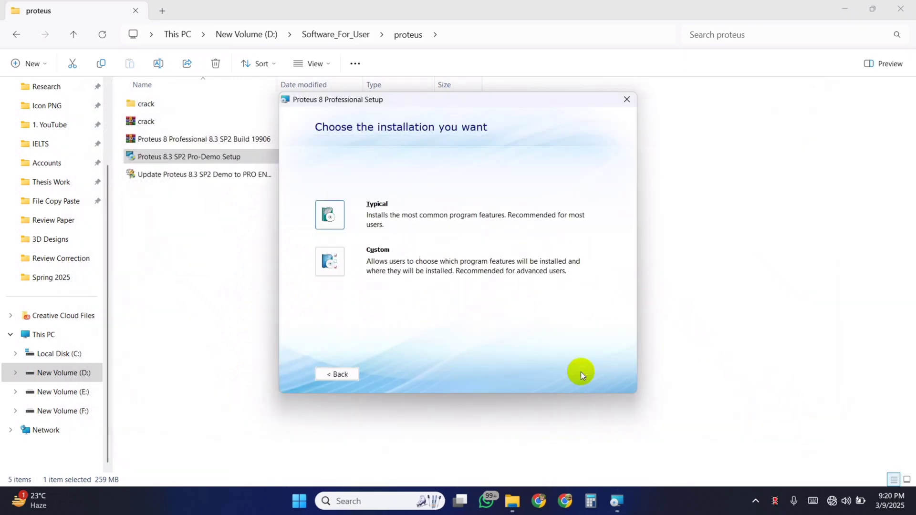
left_click(334, 212)
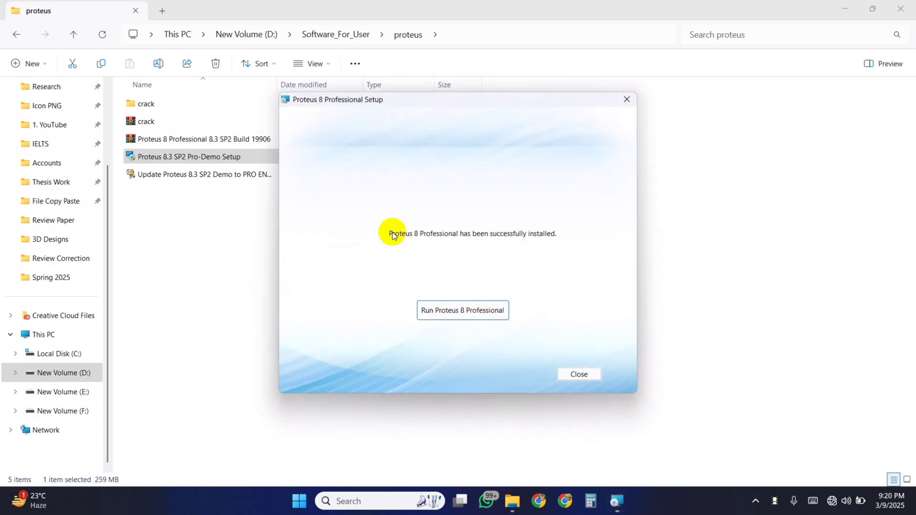
left_click(459, 311)
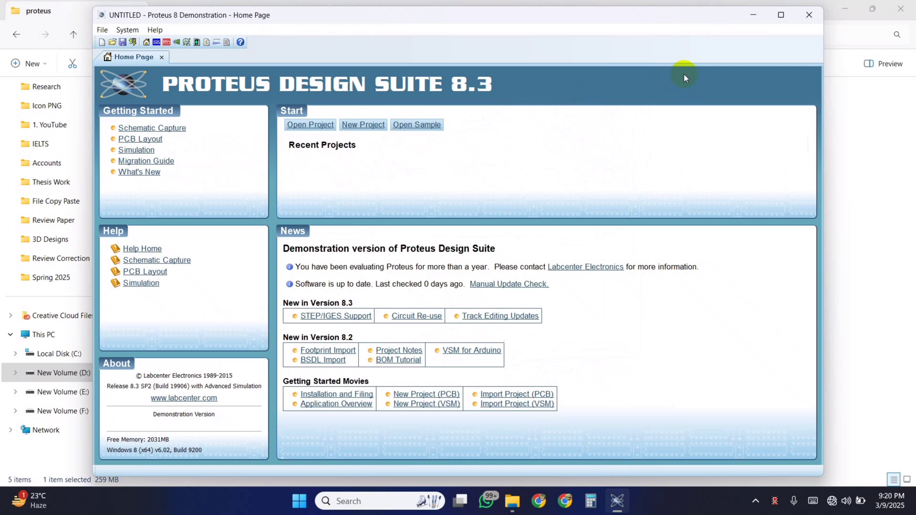
Create project 'firstproject' on a Landscape A4 template with no PCB layout or firmware
left_click(781, 15)
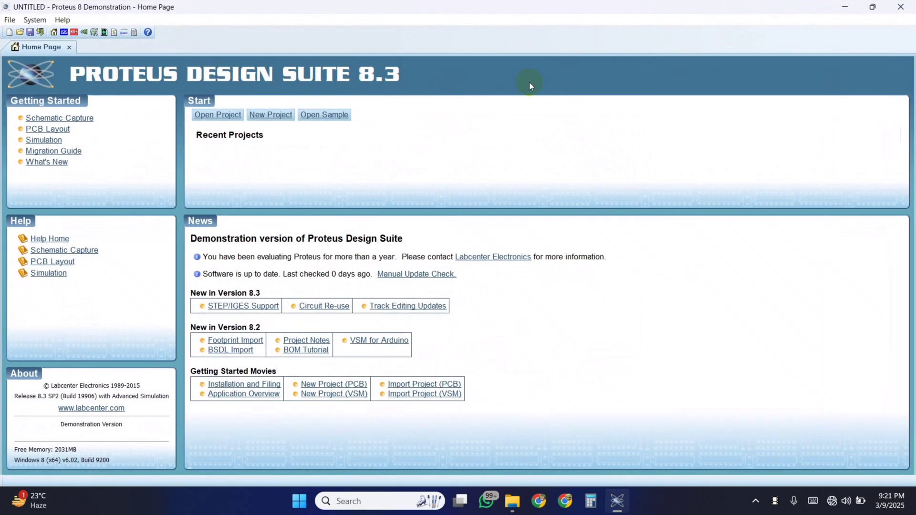
left_click(266, 115)
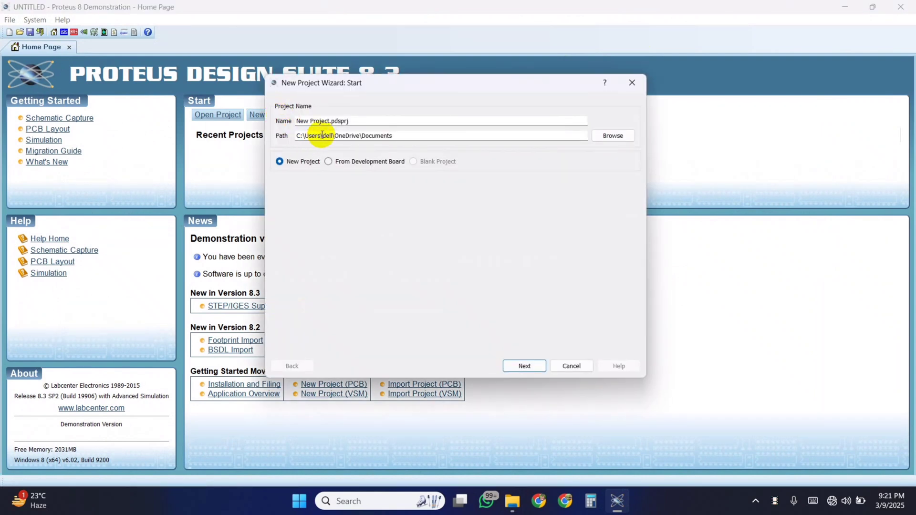
left_click_drag(330, 121, 266, 119)
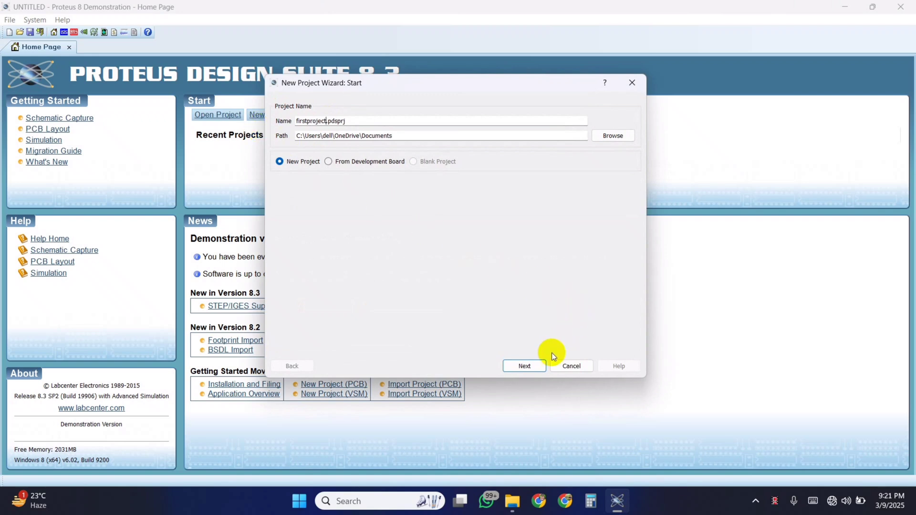
left_click(527, 365)
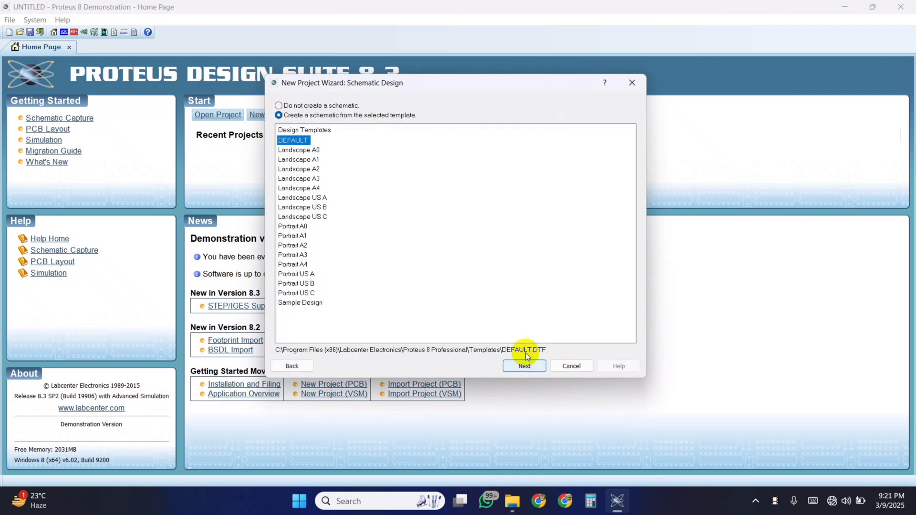
left_click(311, 188)
left_click(526, 366)
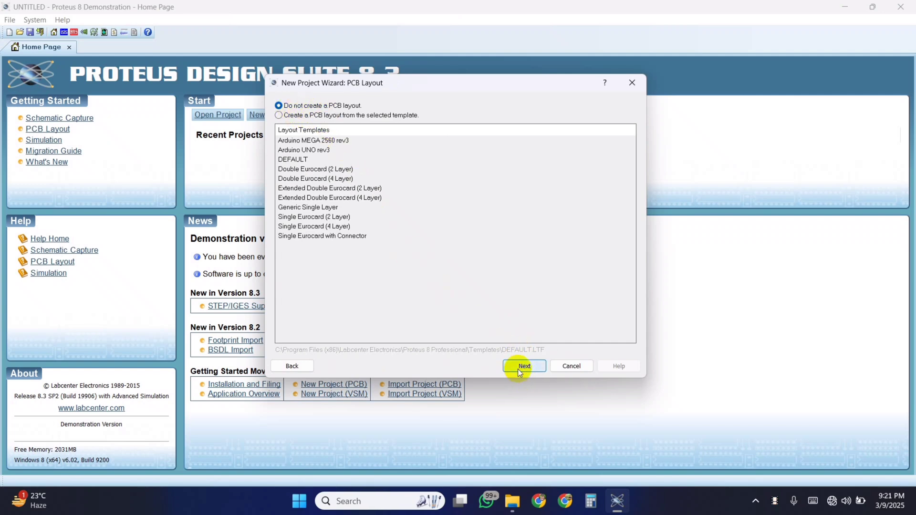
left_click(519, 369)
left_click(520, 370)
left_click(520, 370)
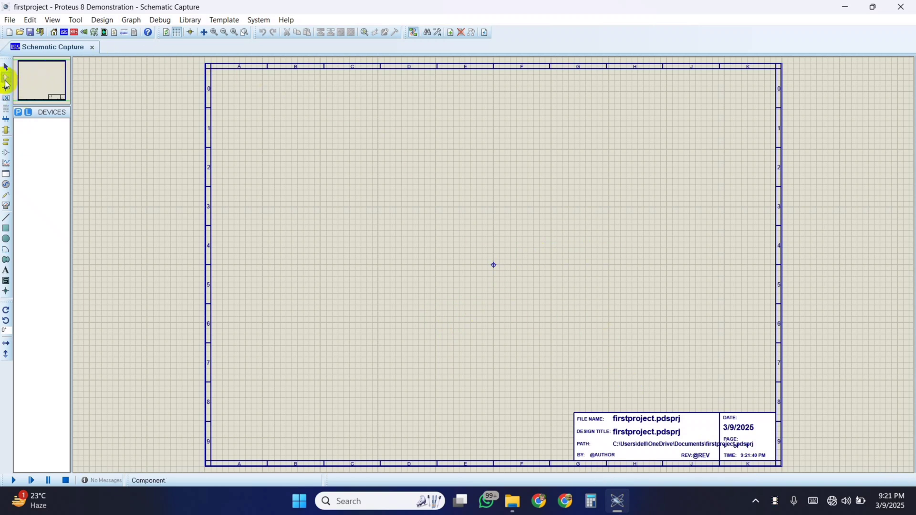
Pick VSOURCE and LED-RED from the library by searching 'vsource' and 'led'
left_click(19, 113)
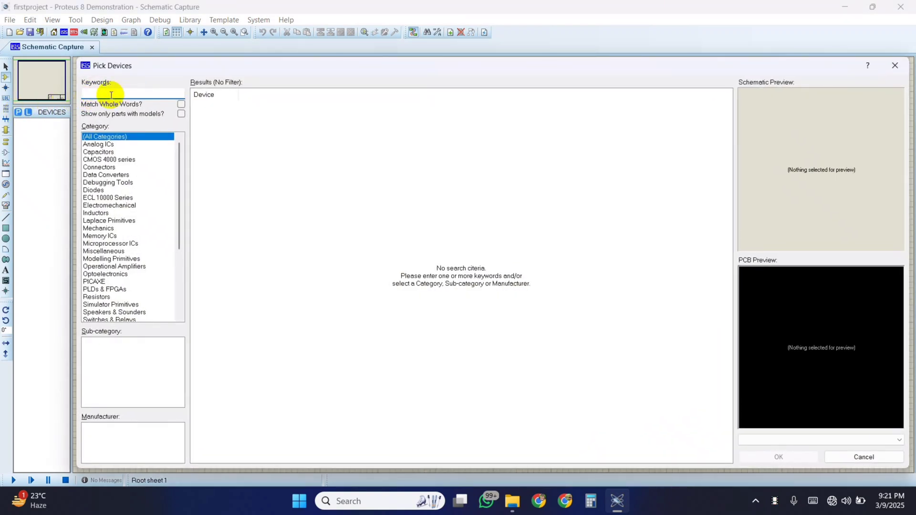
type("vso")
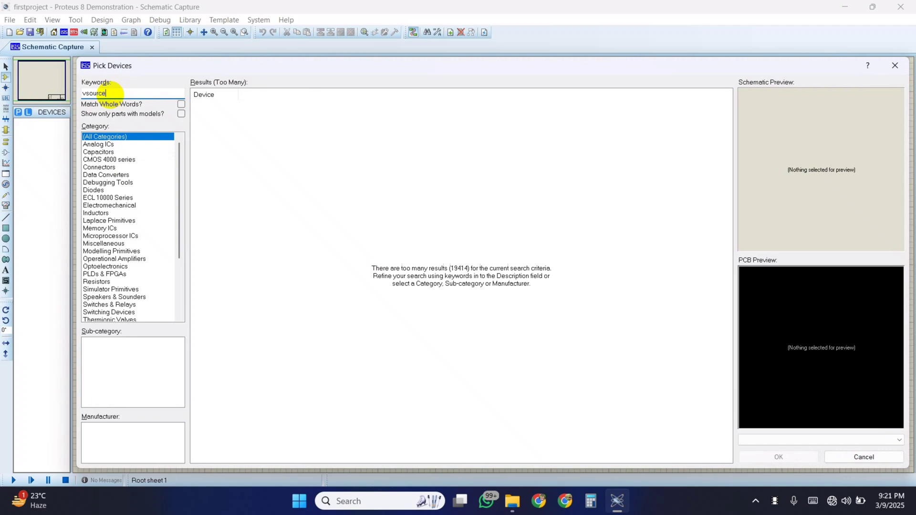
type("urce")
left_click(284, 145)
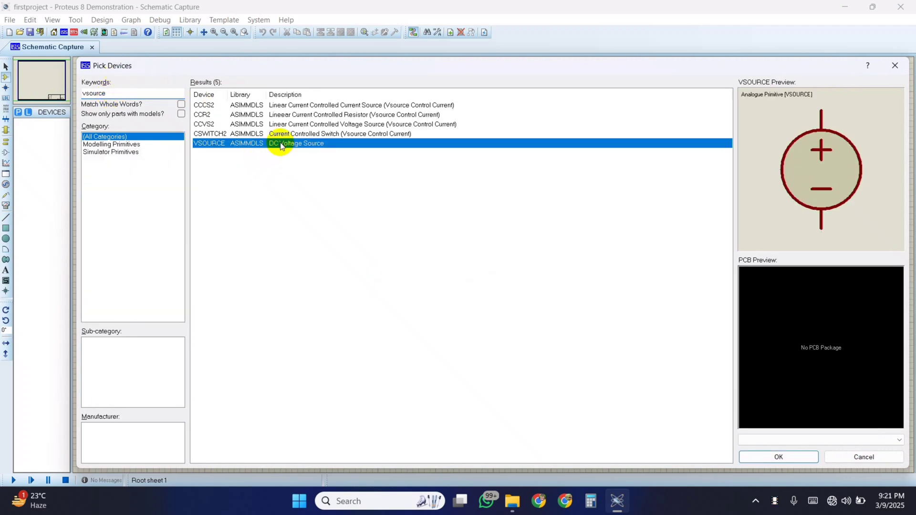
double_click(308, 143)
double_click(110, 95)
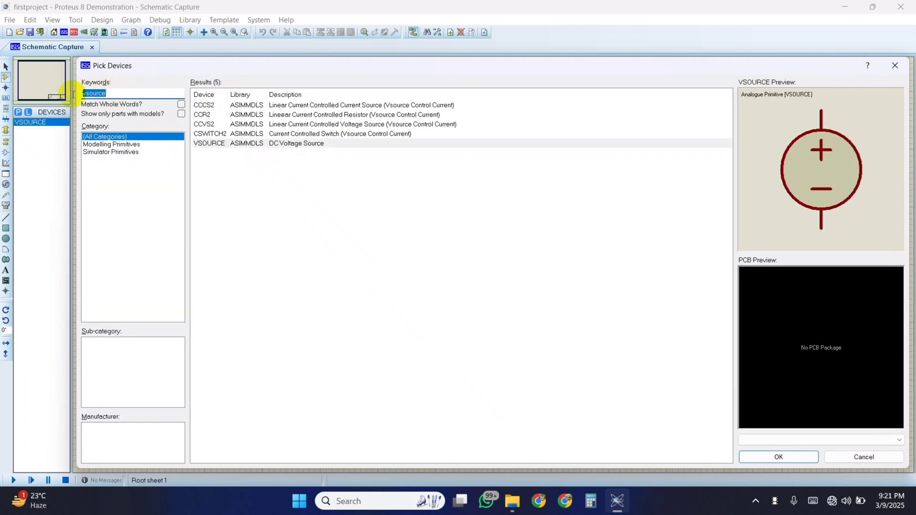
type("led")
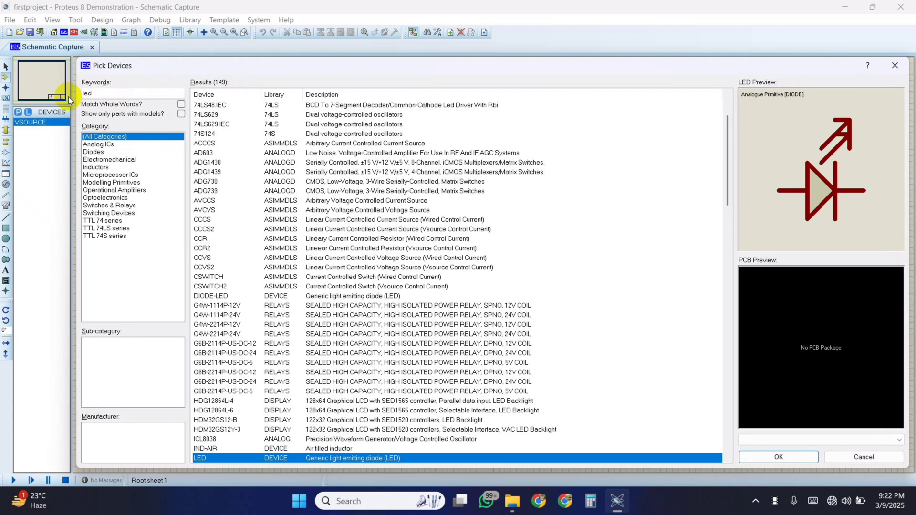
scroll(337, 245, "down", 10)
double_click(215, 257)
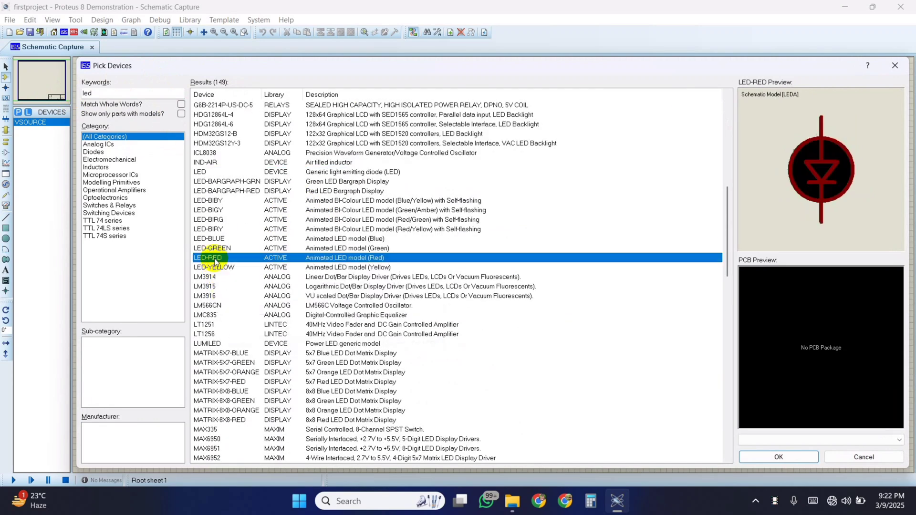
left_click(894, 67)
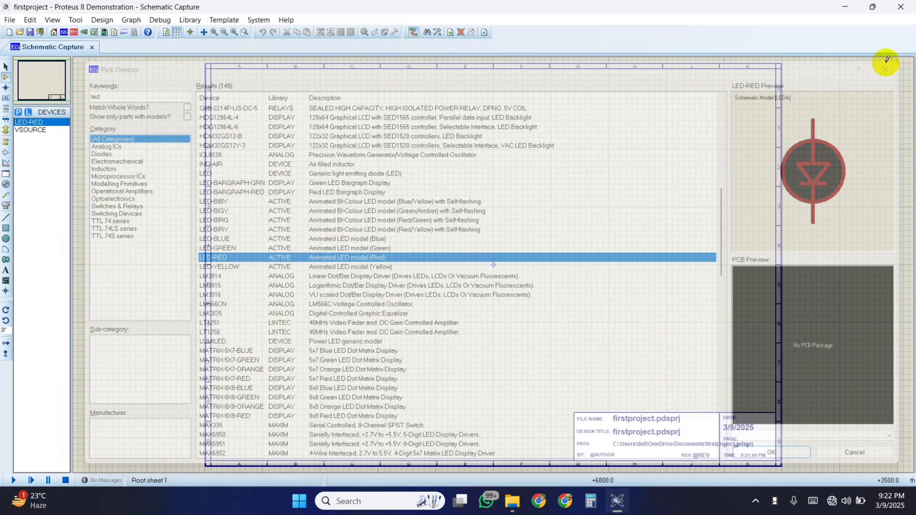
Place voltage source V1 and red LED D1 side by side on the sheet
left_click(42, 130)
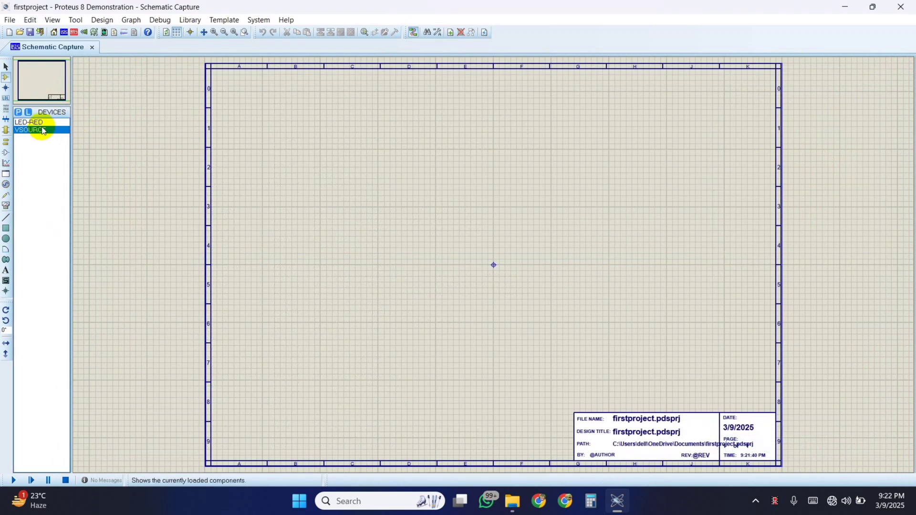
left_click(344, 248)
left_click(351, 235)
scroll(440, 245, "down", 1)
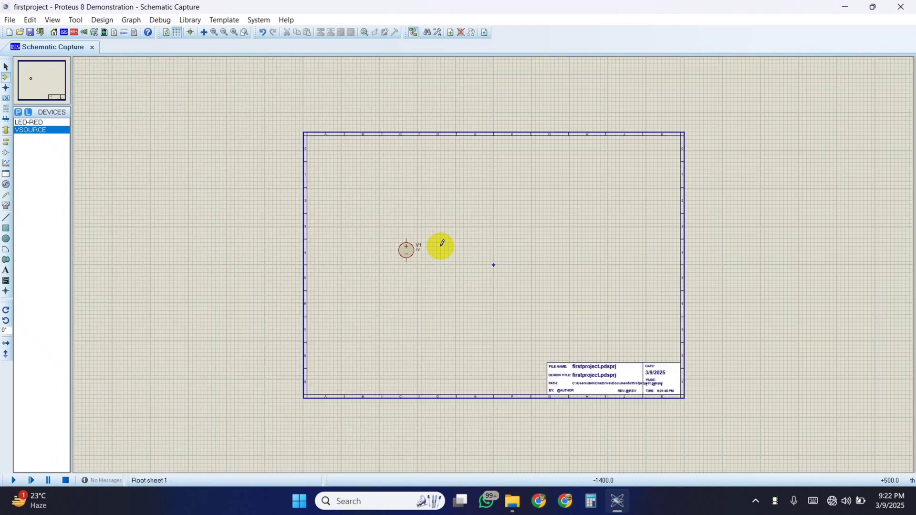
scroll(493, 262, "up", 3)
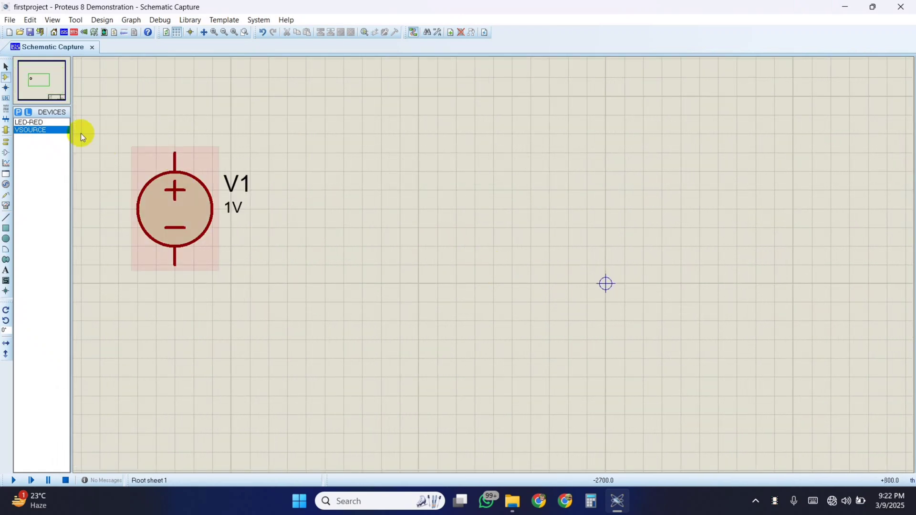
left_click(29, 122)
left_click(357, 191)
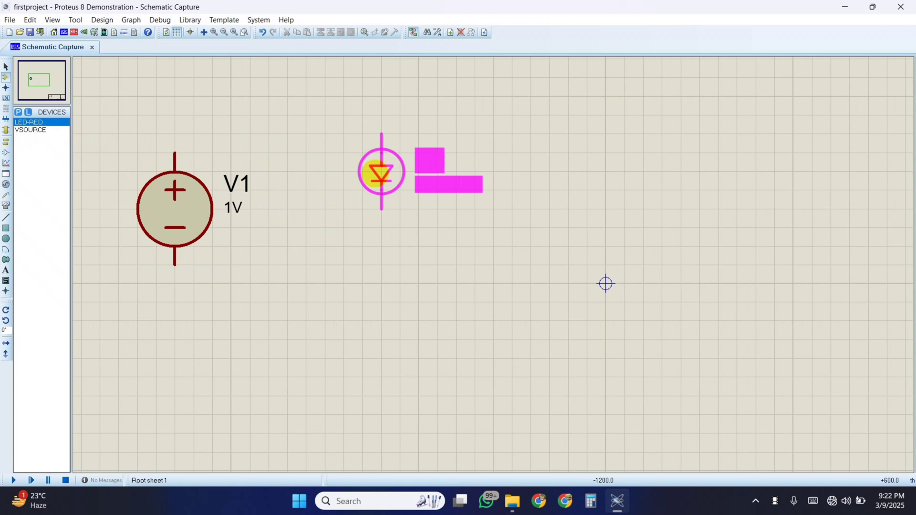
left_click(476, 211)
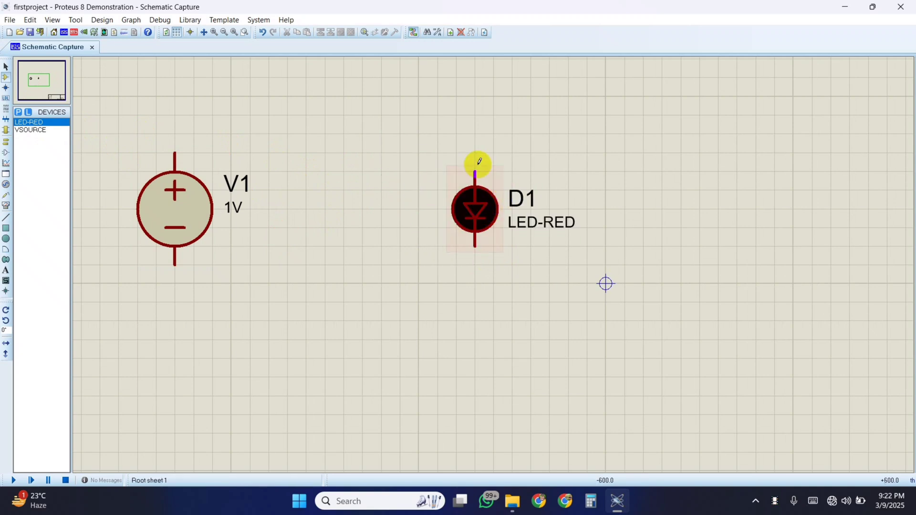
Wire V1's top pin to D1's top pin and V1's bottom pin to D1's bottom pin
left_click(175, 151)
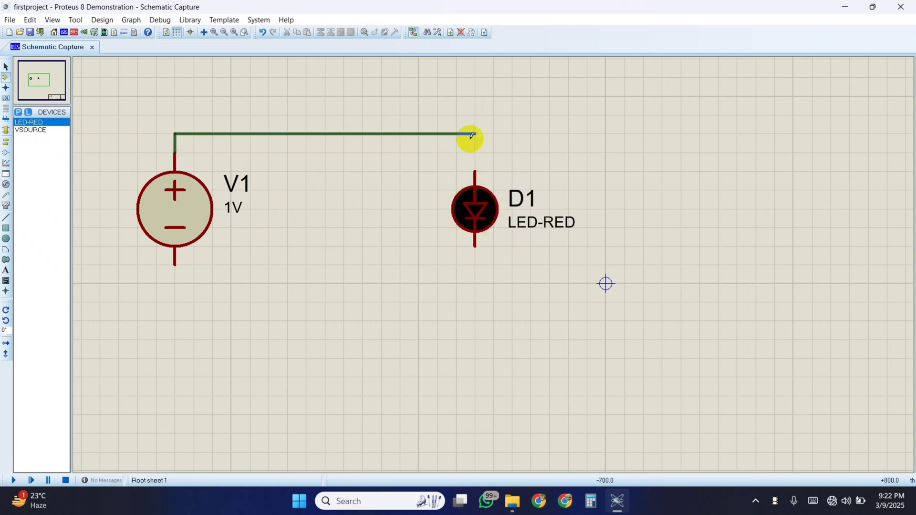
left_click(475, 173)
left_click(176, 261)
left_click(176, 301)
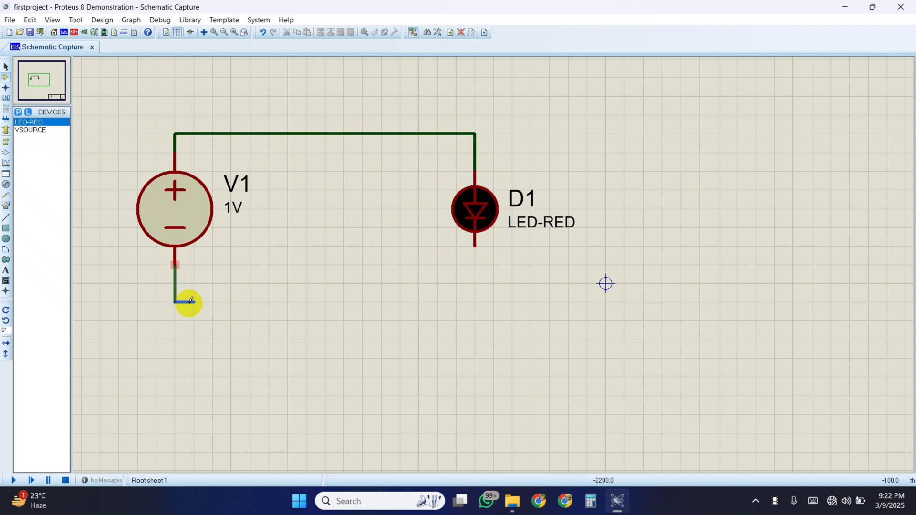
left_click(474, 302)
left_click(474, 262)
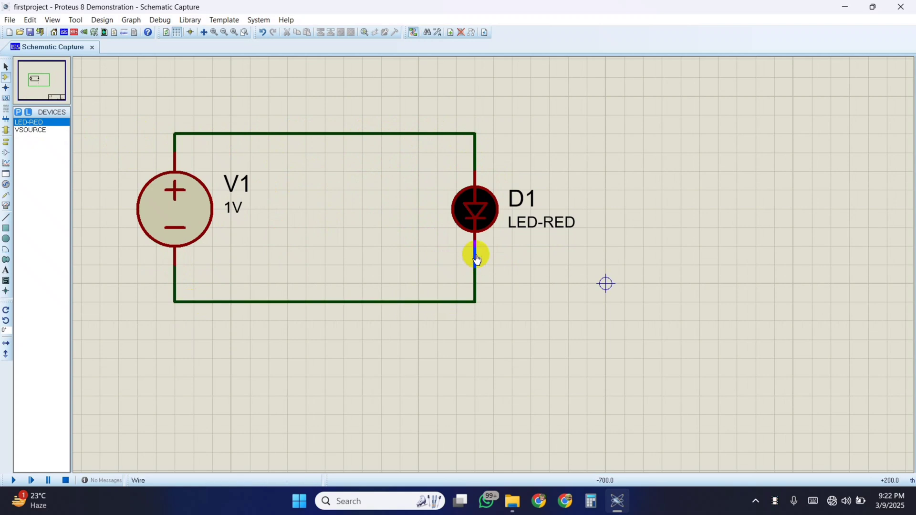
Set V1's voltage to 5V and run the simulation
double_click(181, 216)
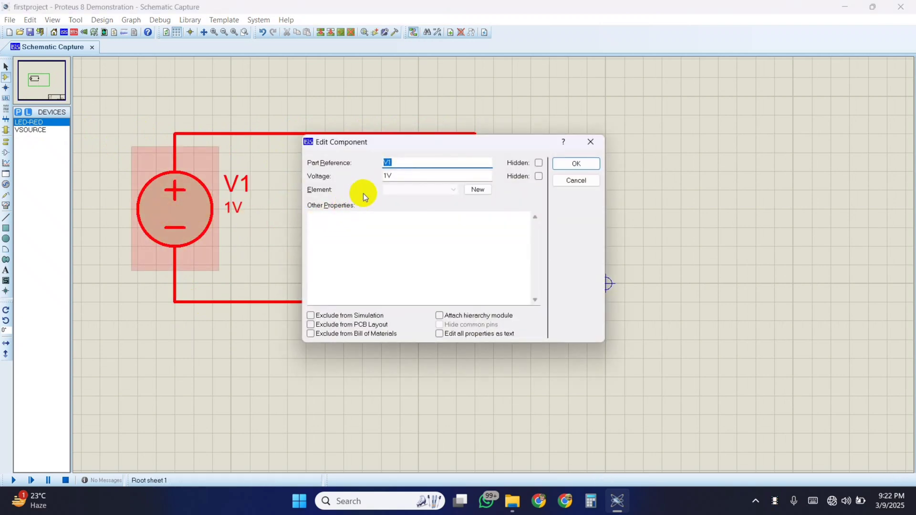
left_click_drag(387, 177, 322, 189)
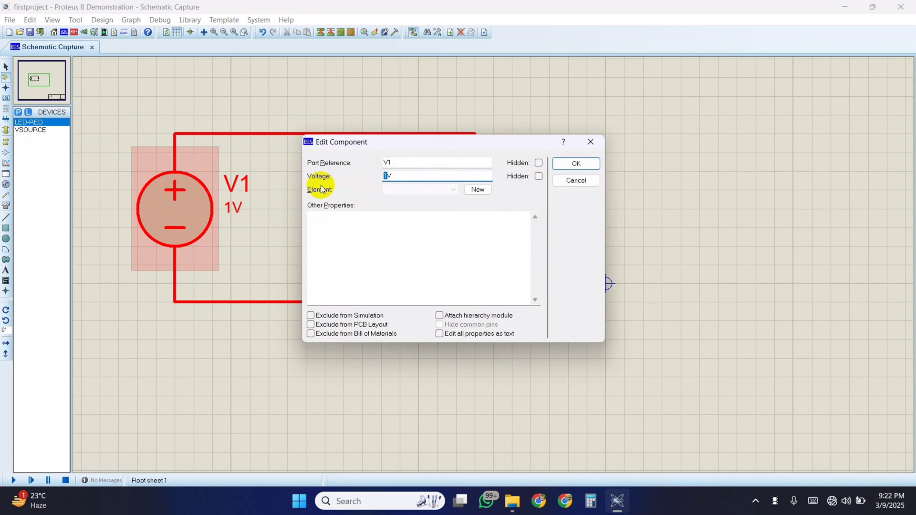
type("5")
left_click(575, 163)
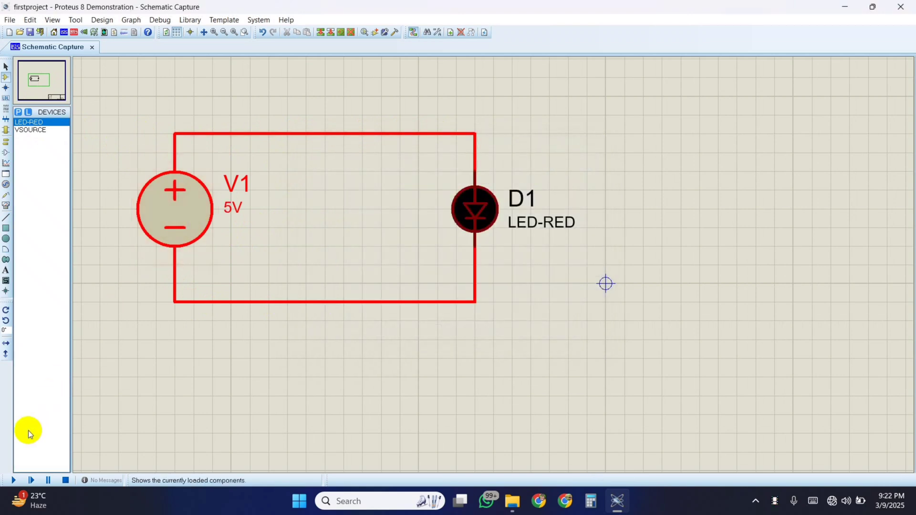
left_click(16, 479)
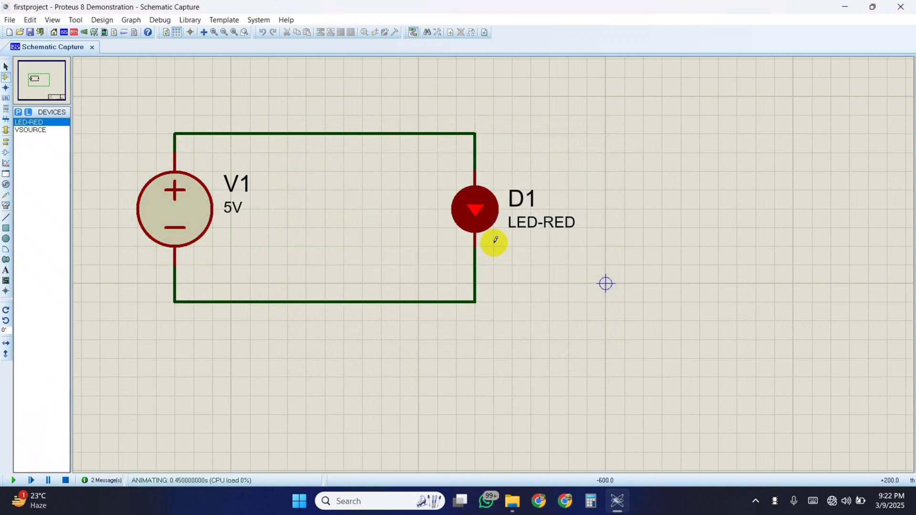
Stop the simulation, run it once more, then stop it again so D1 goes dark
scroll(500, 259, "down", 2)
scroll(500, 259, "up", 3)
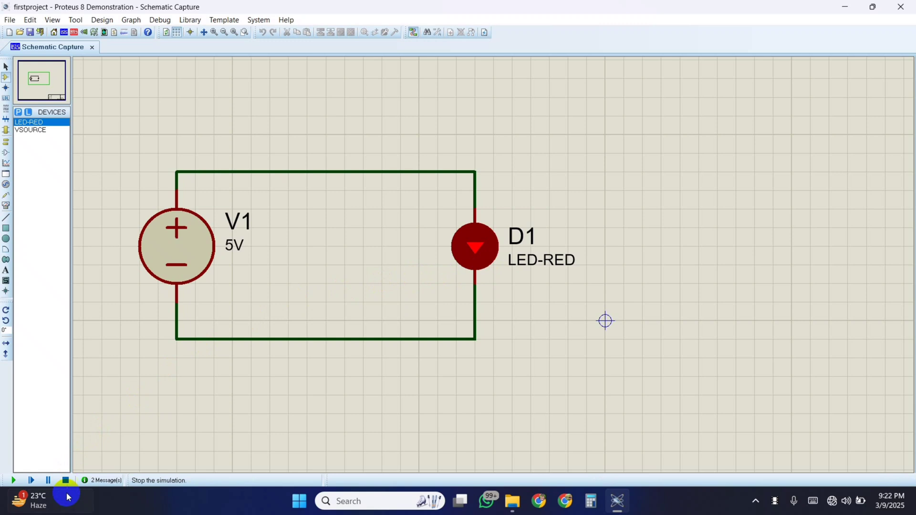
left_click(67, 482)
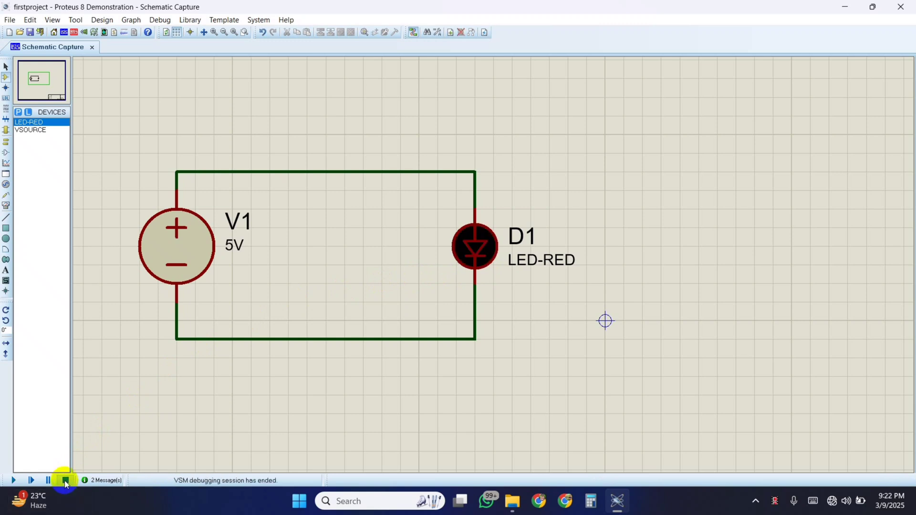
left_click(14, 481)
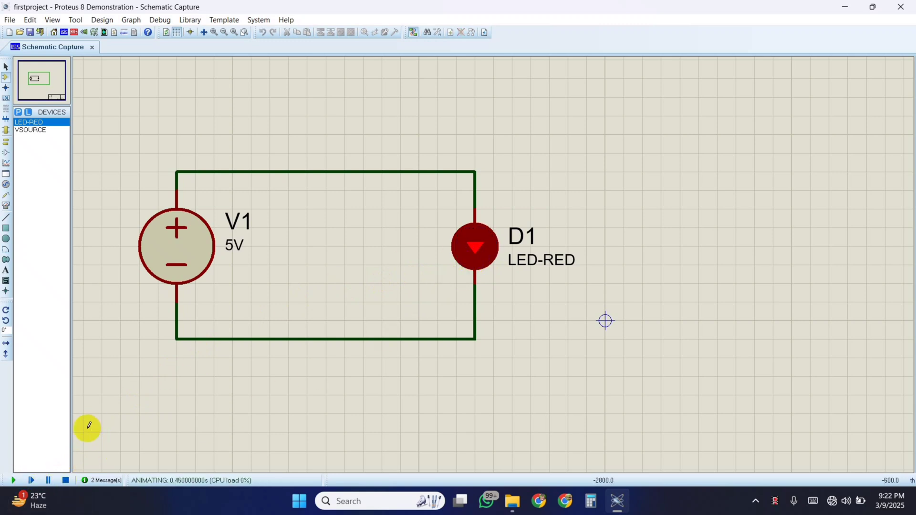
left_click(66, 480)
scroll(528, 288, "down", 2)
scroll(494, 263, "up", 1)
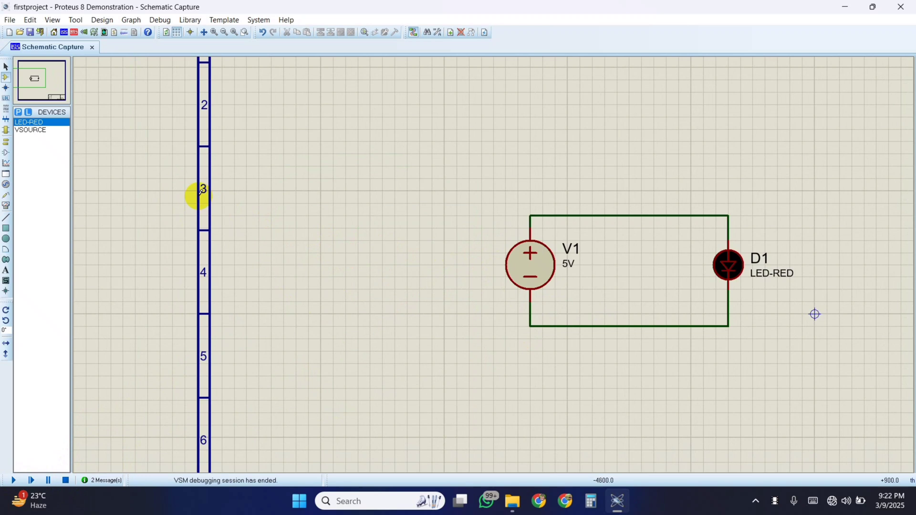
Search the parts library for 'arduino' and preview the ARDUINO-DIL36, SIL10, SIL6 and SIL8 results
left_click(18, 112)
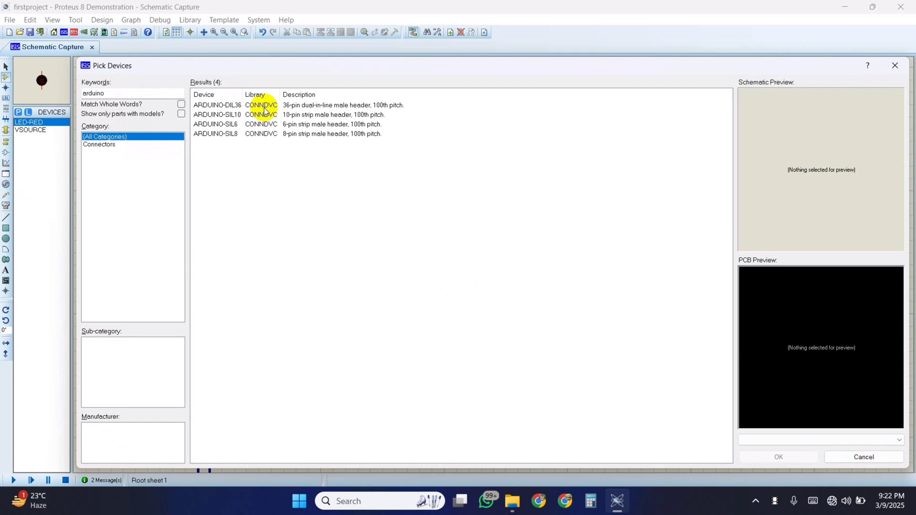
left_click(272, 106)
left_click(253, 115)
left_click(231, 125)
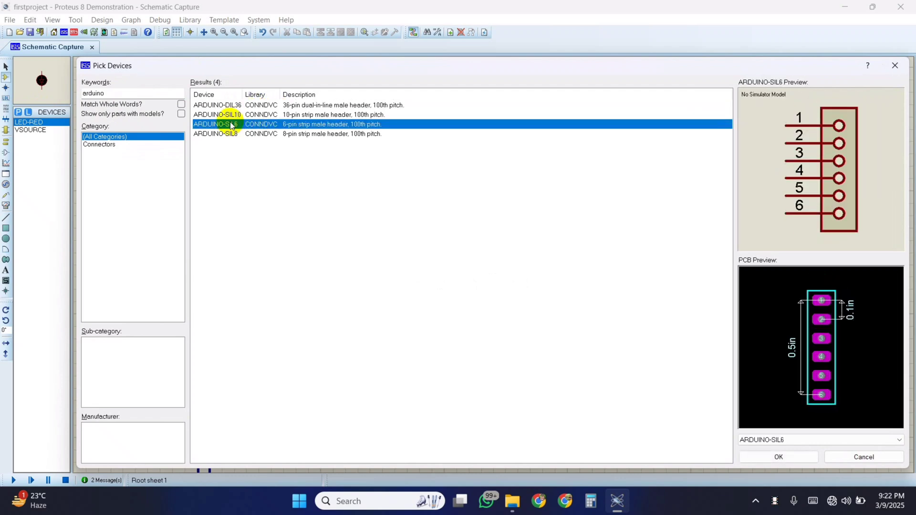
left_click(234, 135)
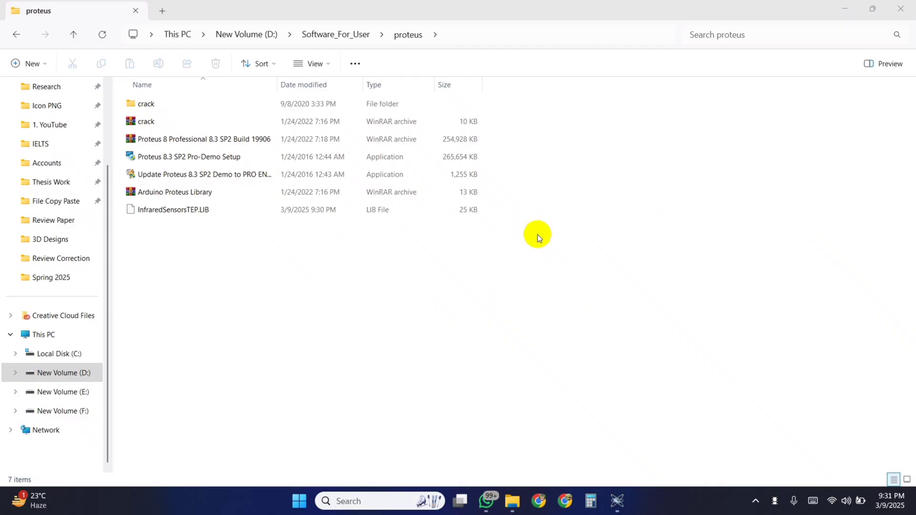
Extract the Arduino Proteus Library archive in place
left_click(192, 193)
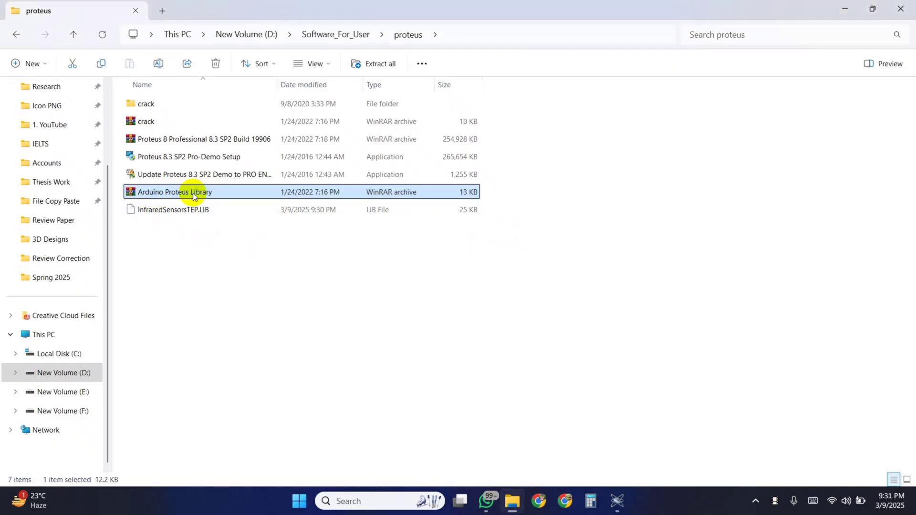
right_click(192, 192)
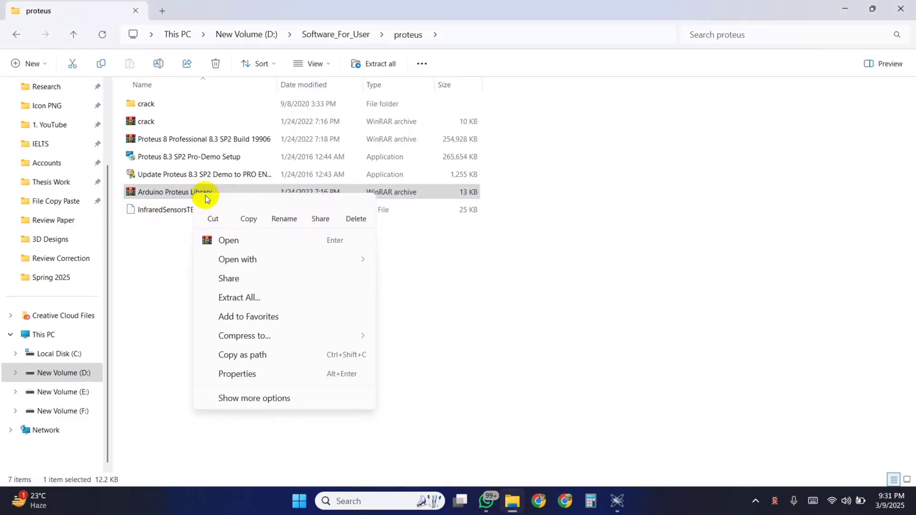
left_click(245, 398)
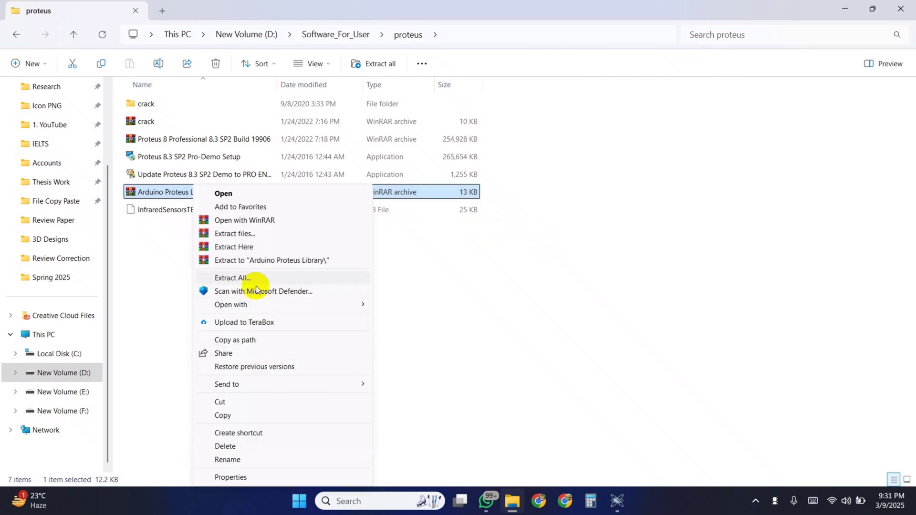
left_click(239, 246)
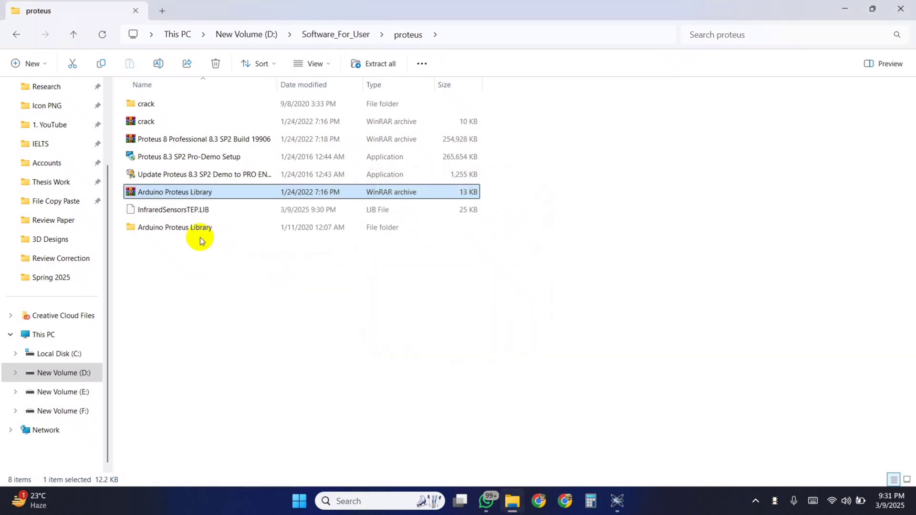
Copy ARDUINO2 and ARDUINO2.LIB from the extracted Arduino Proteus Library folder
double_click(181, 229)
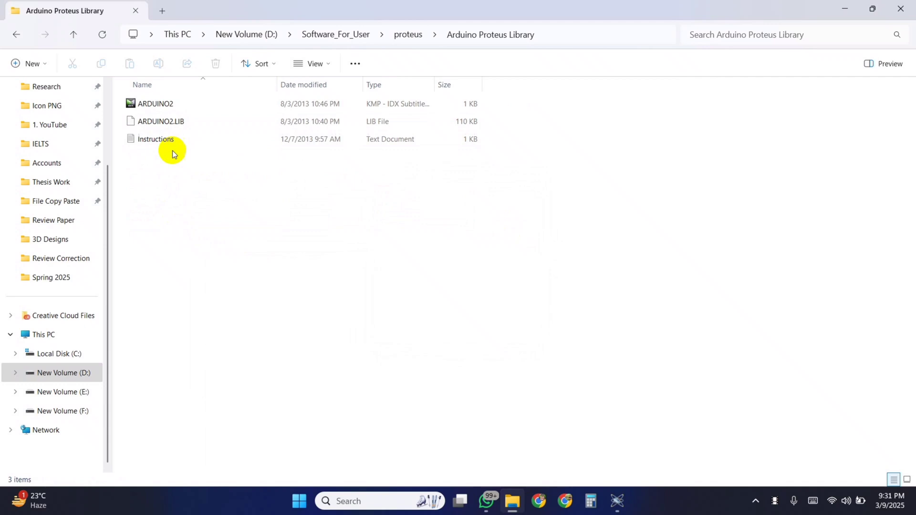
left_click(152, 108)
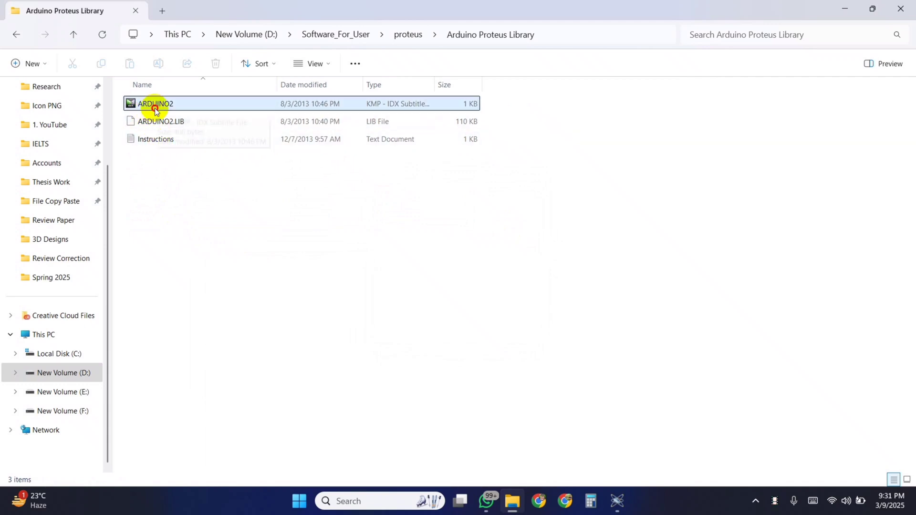
left_click(162, 121, "shift")
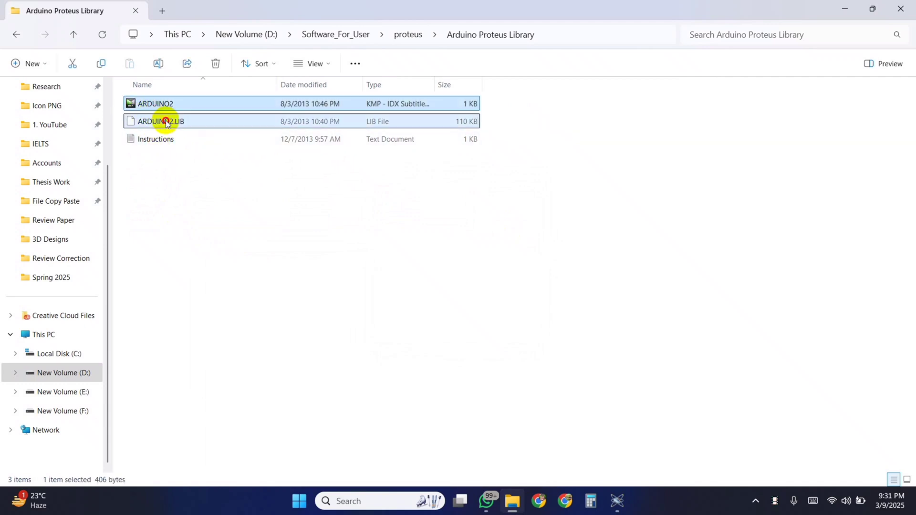
left_click(102, 64)
Paste ARDUINO2 and ARDUINO2.LIB into C:\Program Files (x86)\Labcenter Electronics\Proteus 8 Professional\LIBRARY
left_click(163, 11)
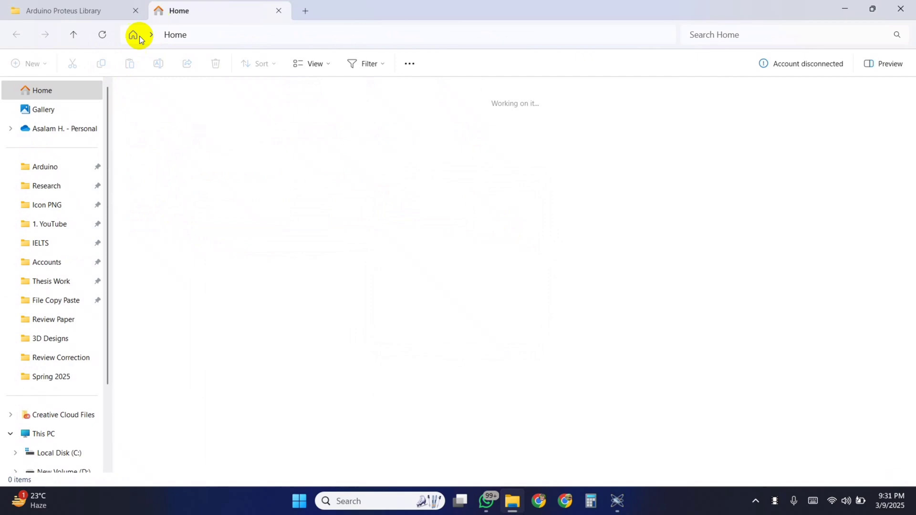
scroll(63, 377, "down", 3)
left_click(72, 356)
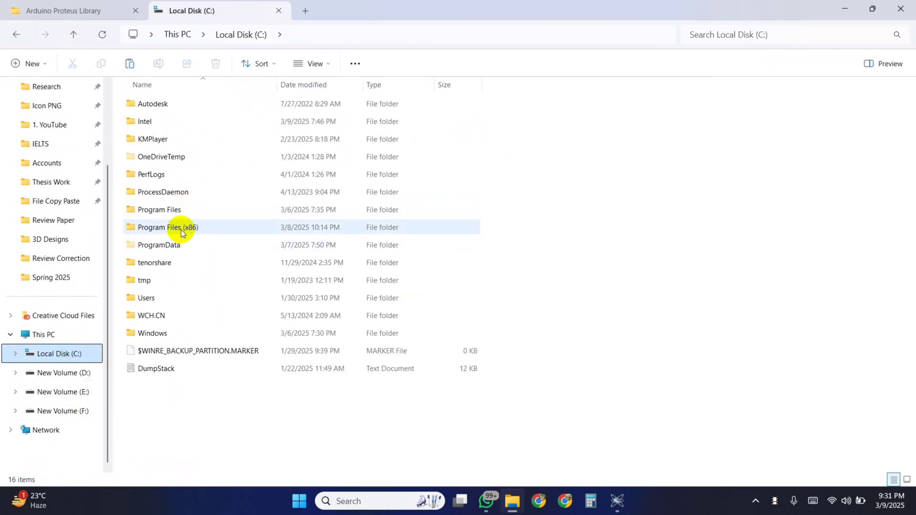
left_click(168, 231)
left_click(167, 232)
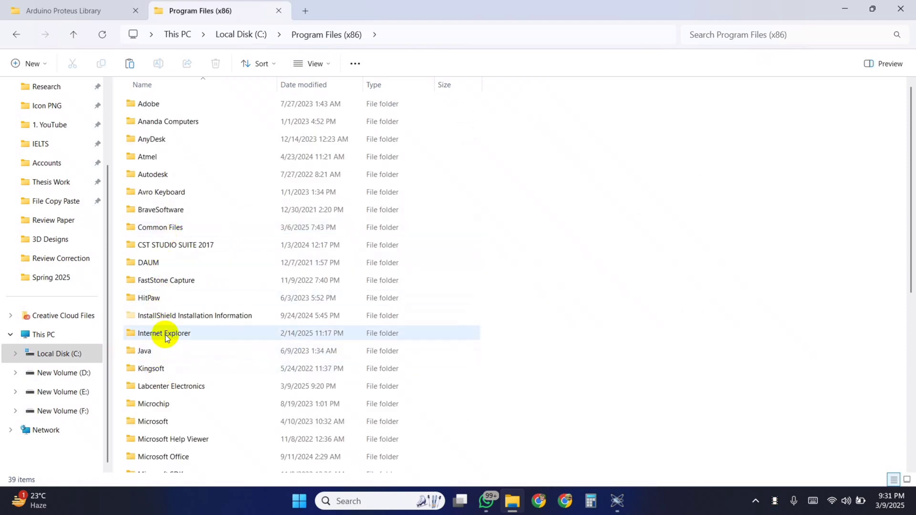
double_click(160, 387)
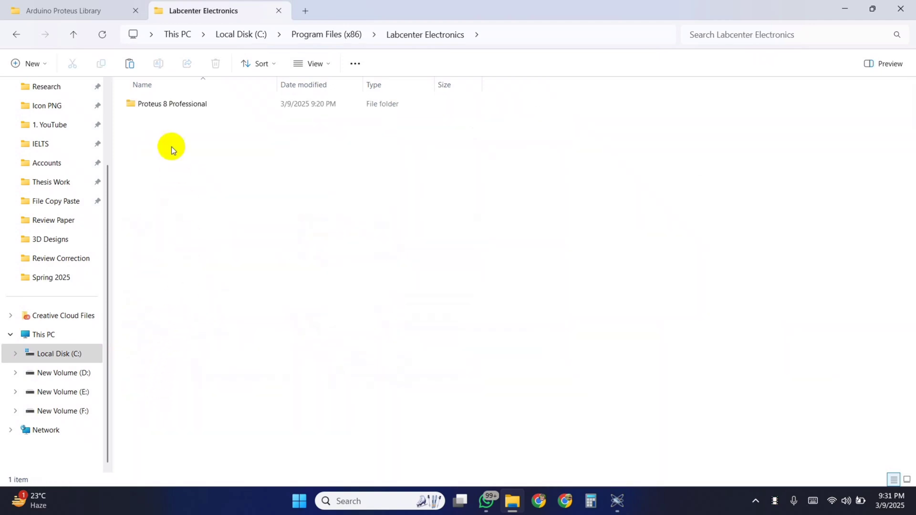
double_click(160, 103)
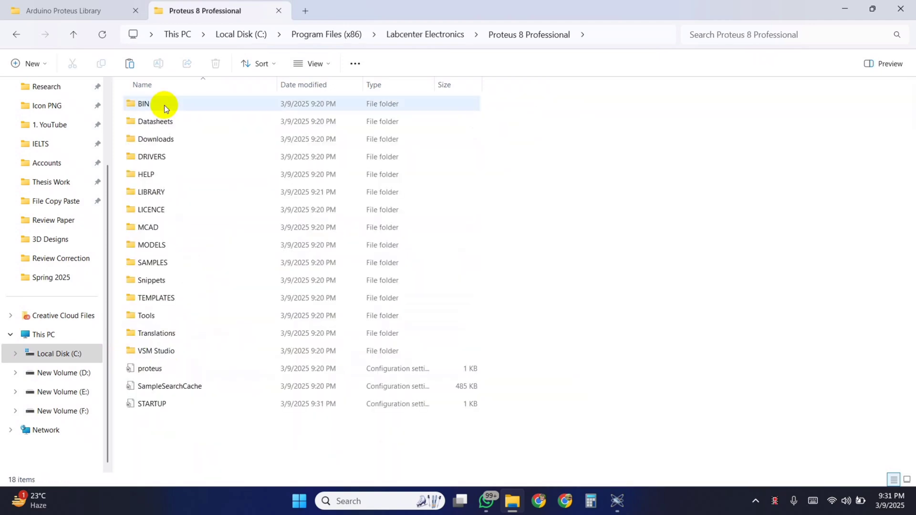
double_click(160, 192)
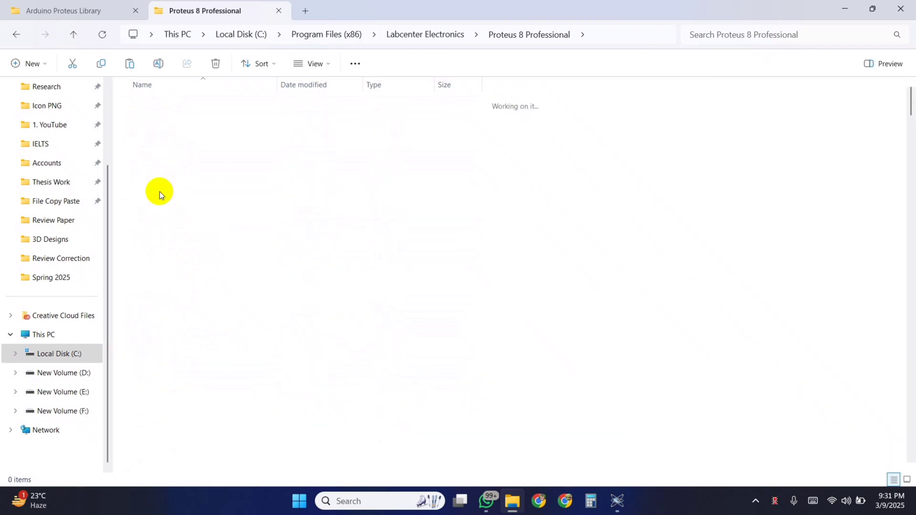
left_click(130, 65)
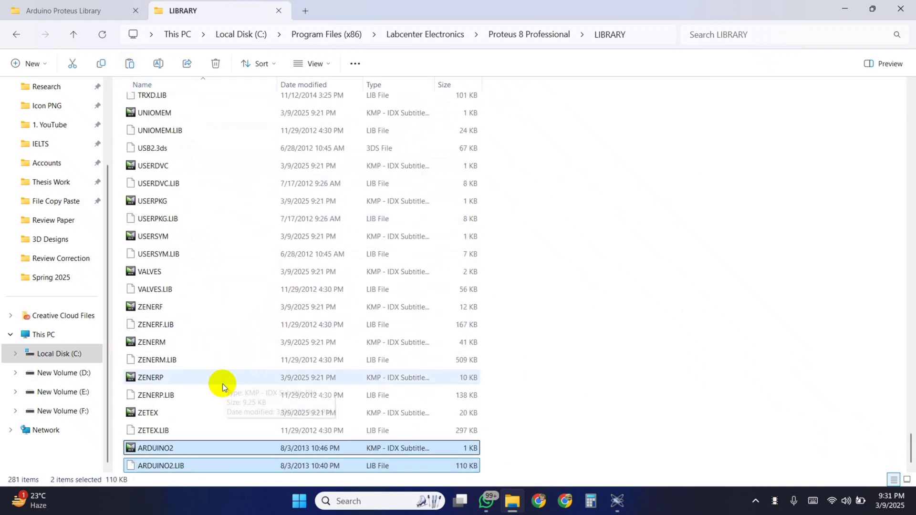
left_click(100, 10)
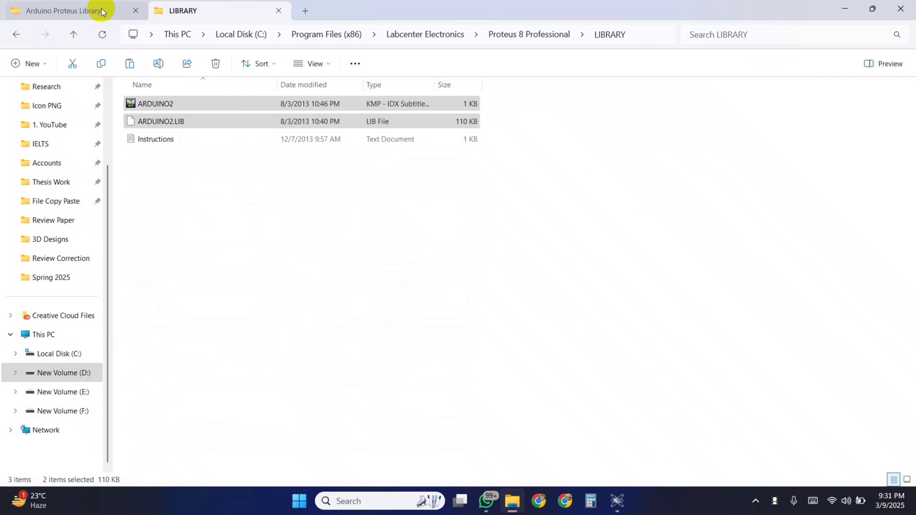
Copy InfraredSensorsTEP.LIB from the proteus folder into the Proteus LIBRARY folder
left_click(72, 34)
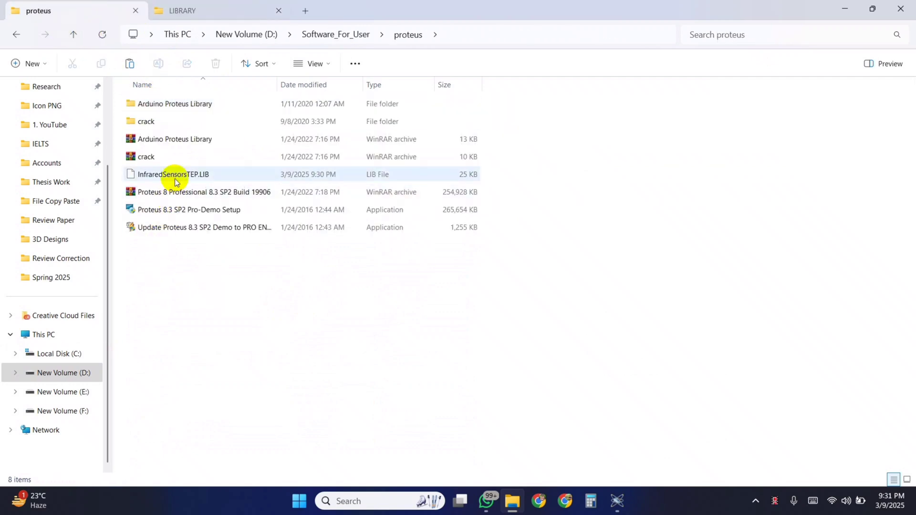
left_click(177, 175)
left_click(101, 63)
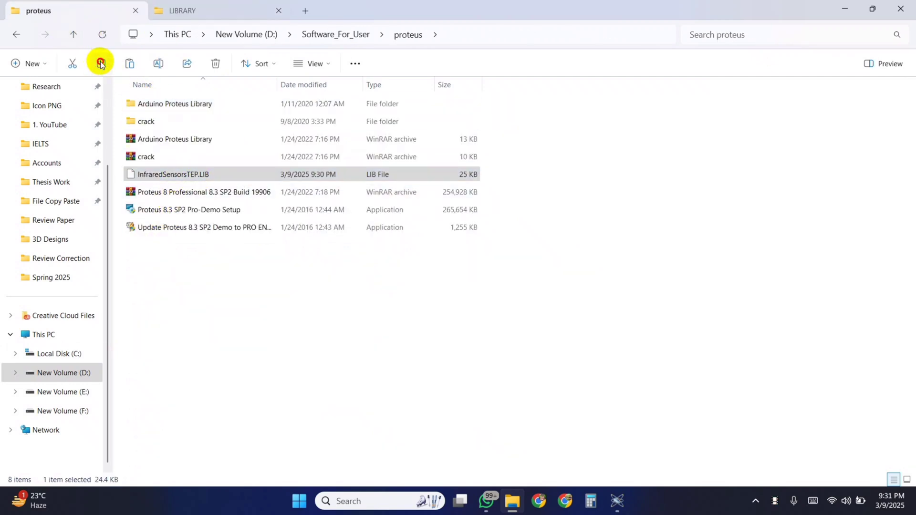
left_click(165, 13)
left_click(126, 65)
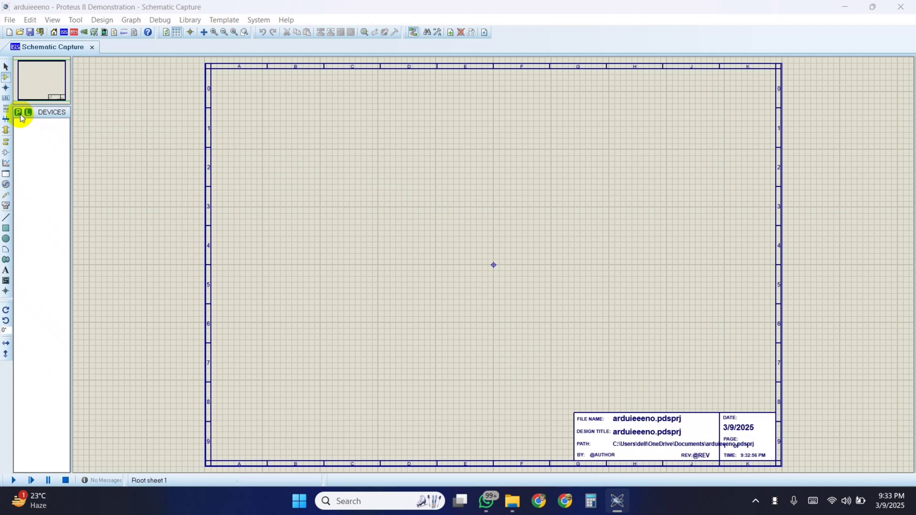
Search 'arduino' in Pick Devices and add the SIMULINO UNO board to the project
left_click(20, 114)
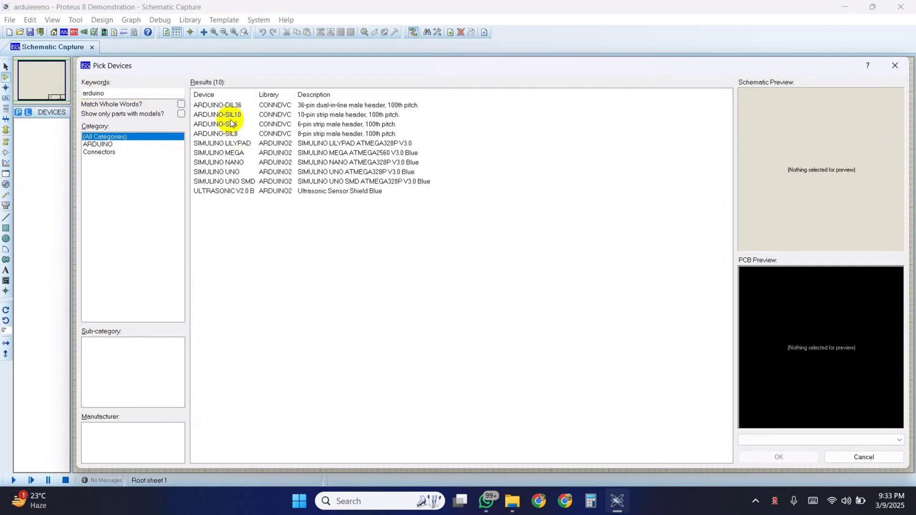
left_click(223, 153)
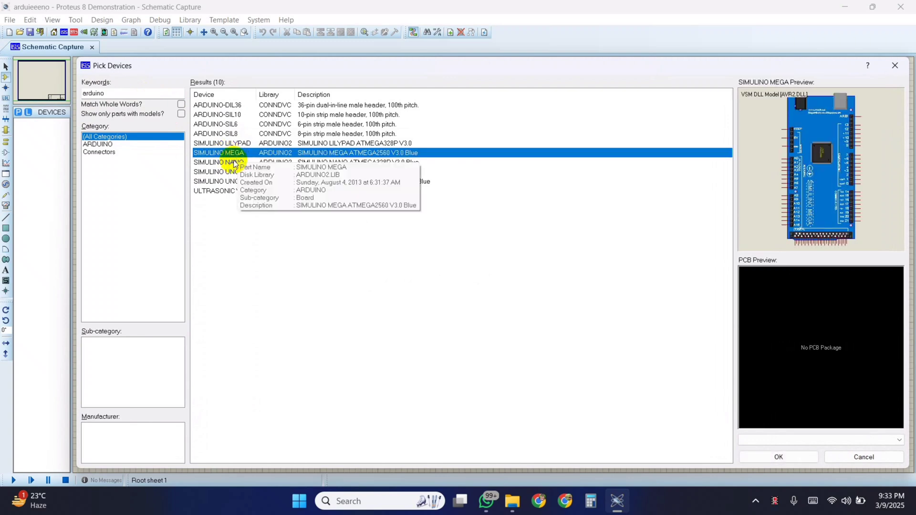
left_click(228, 163)
left_click(229, 172)
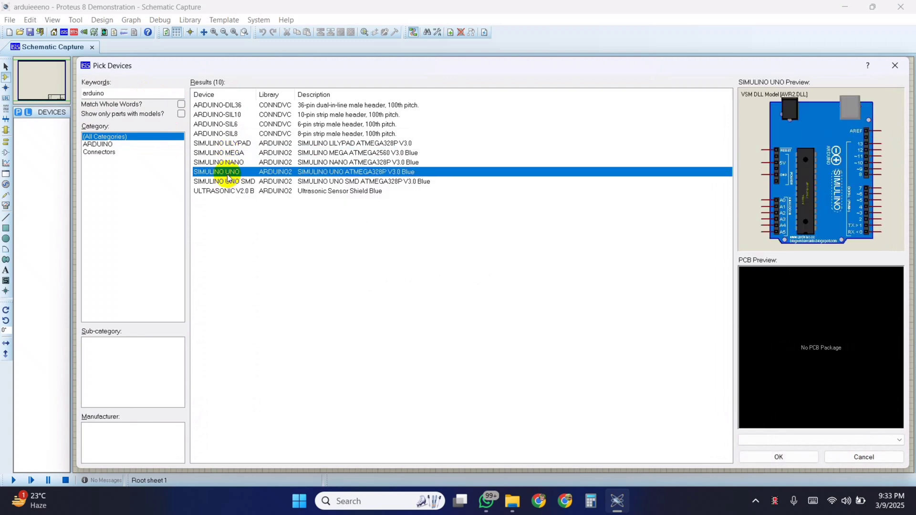
left_click(219, 181)
left_click(222, 192)
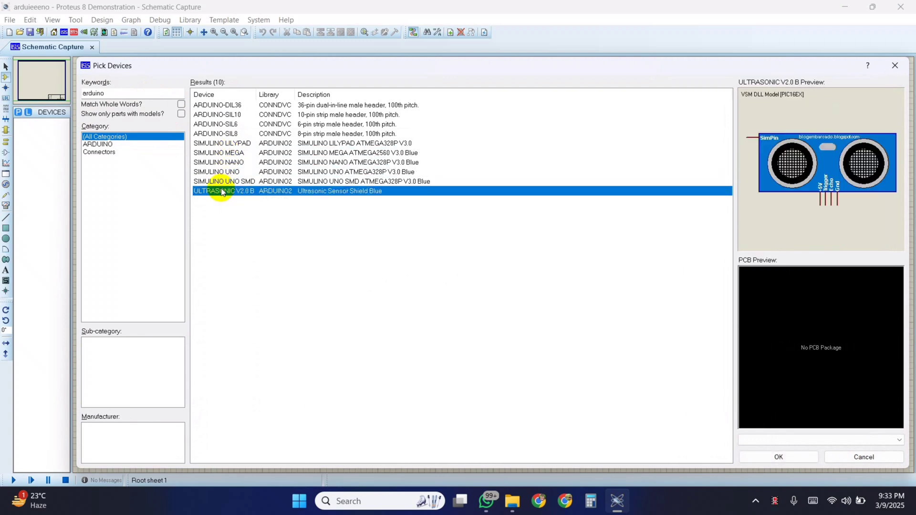
left_click(223, 173)
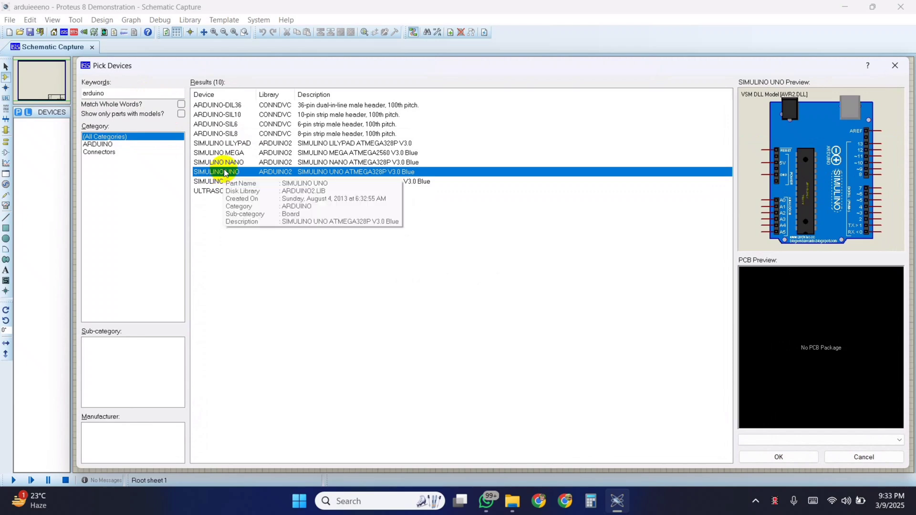
left_click(778, 456)
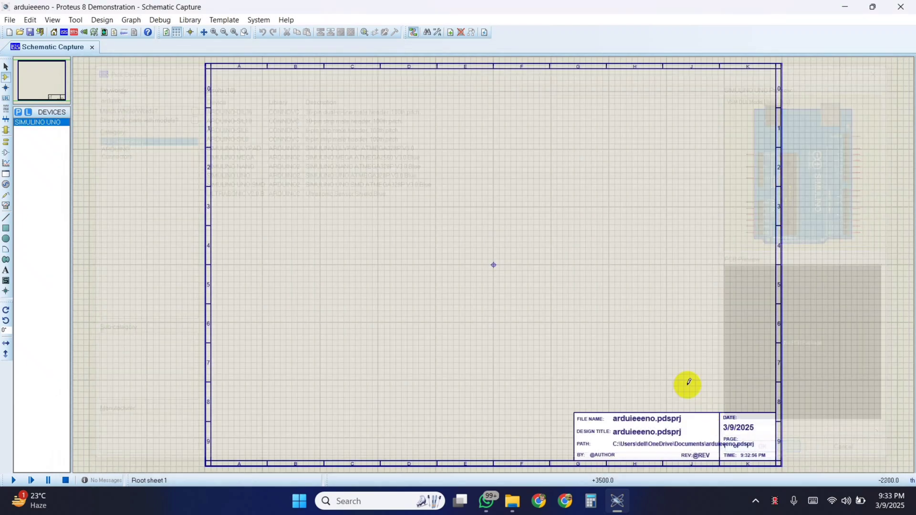
Place the SIMULINO UNO board as SIM1 near the centre of the sheet
left_click(36, 122)
left_click(430, 214)
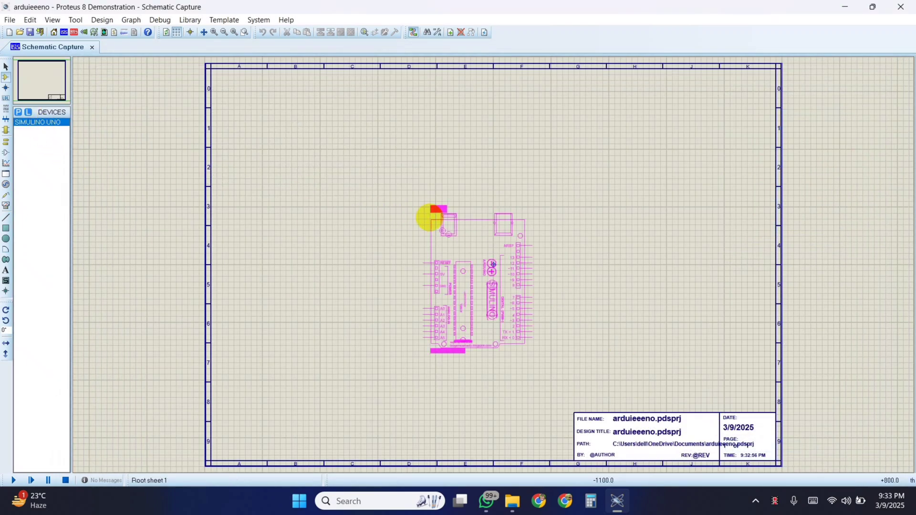
left_click(444, 166)
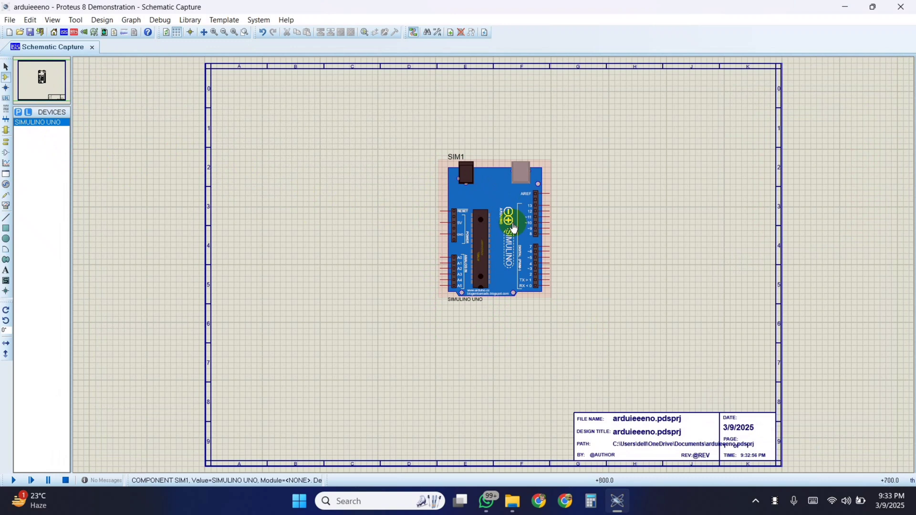
left_click(18, 113)
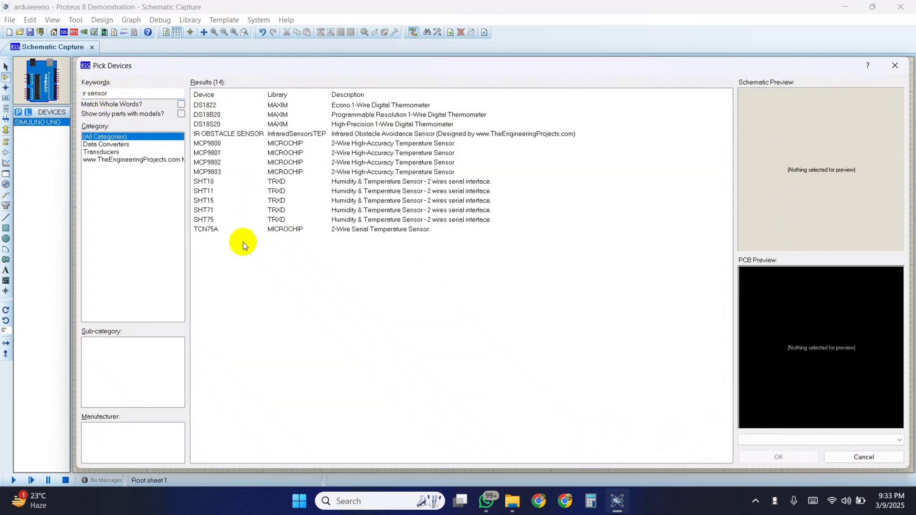
Add IR OBSTACLE SENSOR from the 'ir sensor' search results to the device list
left_click(234, 135)
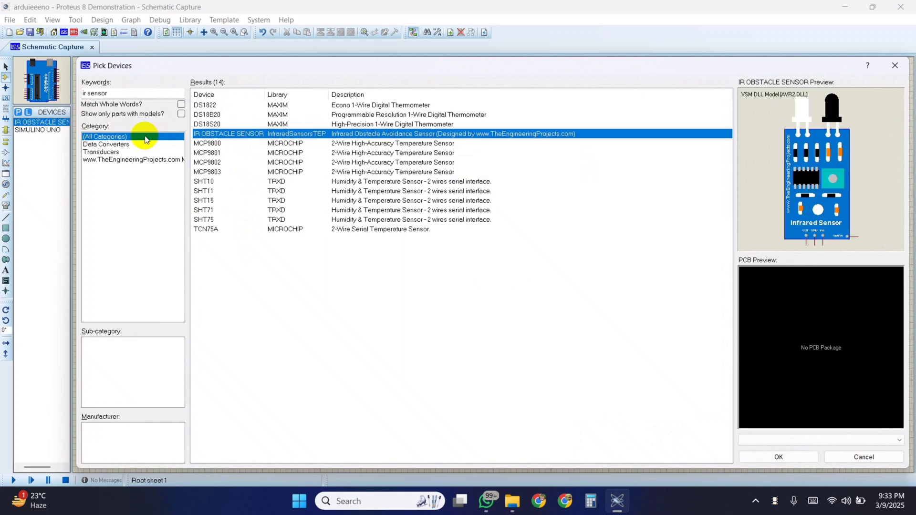
left_click(896, 66)
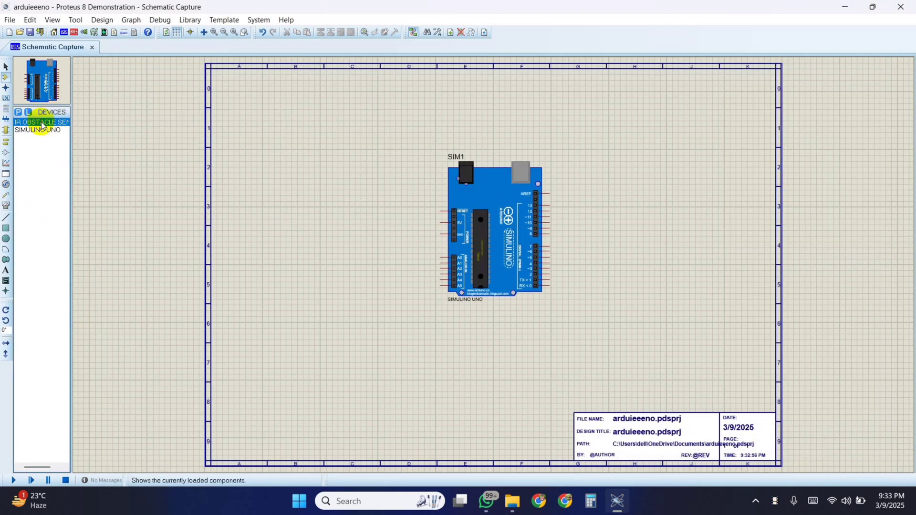
Place the IR OBSTACLE SENSOR as IR1 to the left of the SIM1 board
left_click(38, 122)
left_click(368, 213)
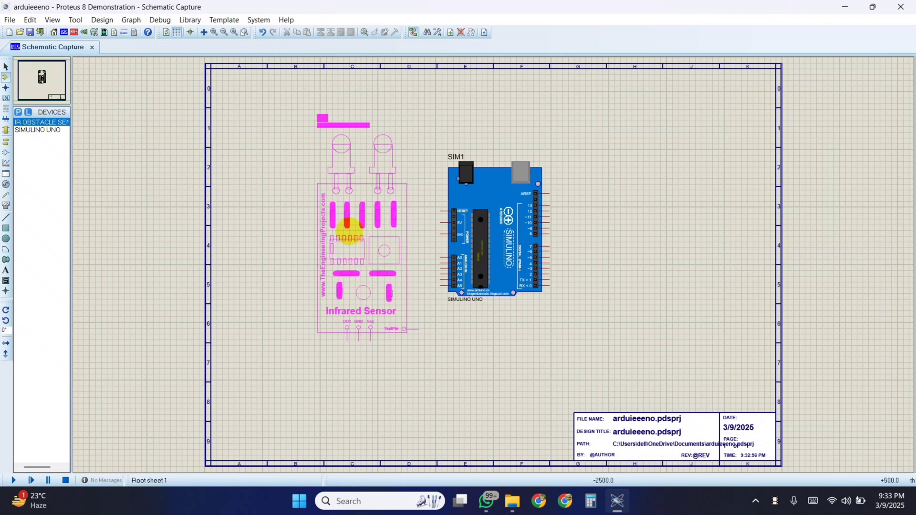
left_click(334, 235)
scroll(477, 257, "down", 3)
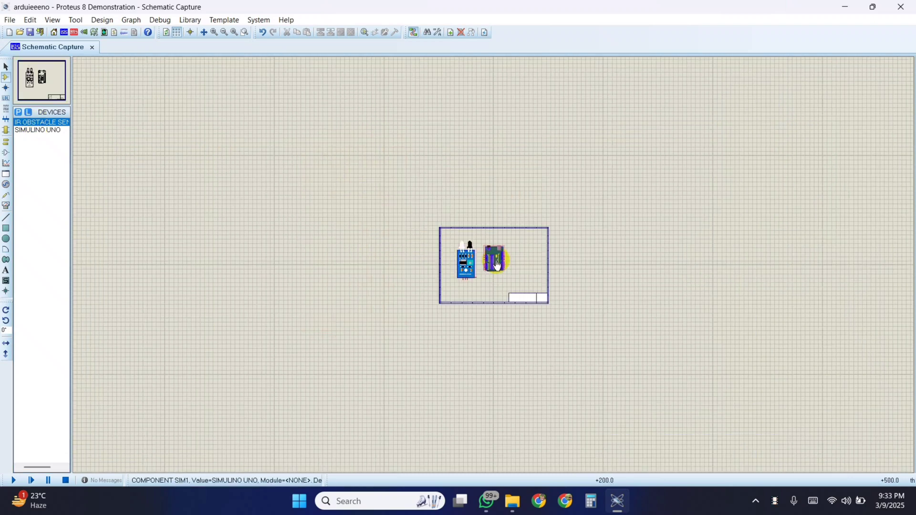
scroll(495, 262, "up", 1)
scroll(495, 261, "up", 2)
scroll(466, 155, "down", 1)
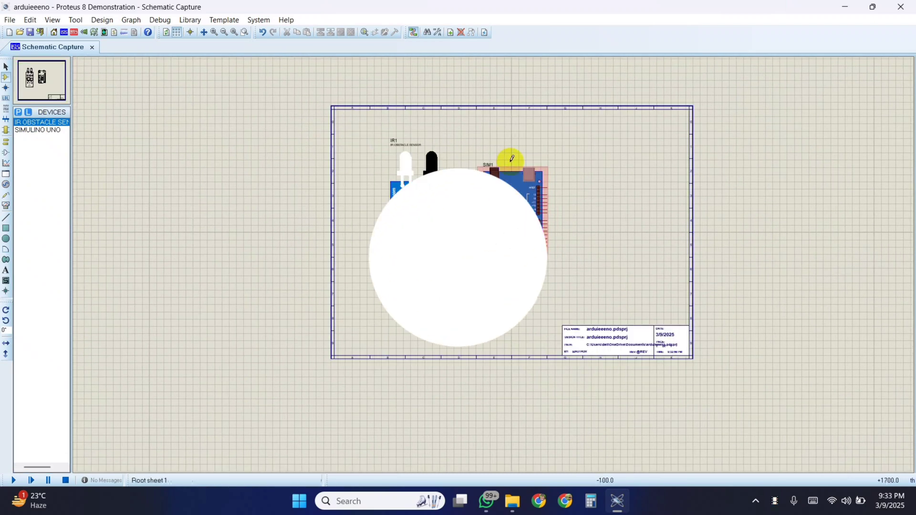